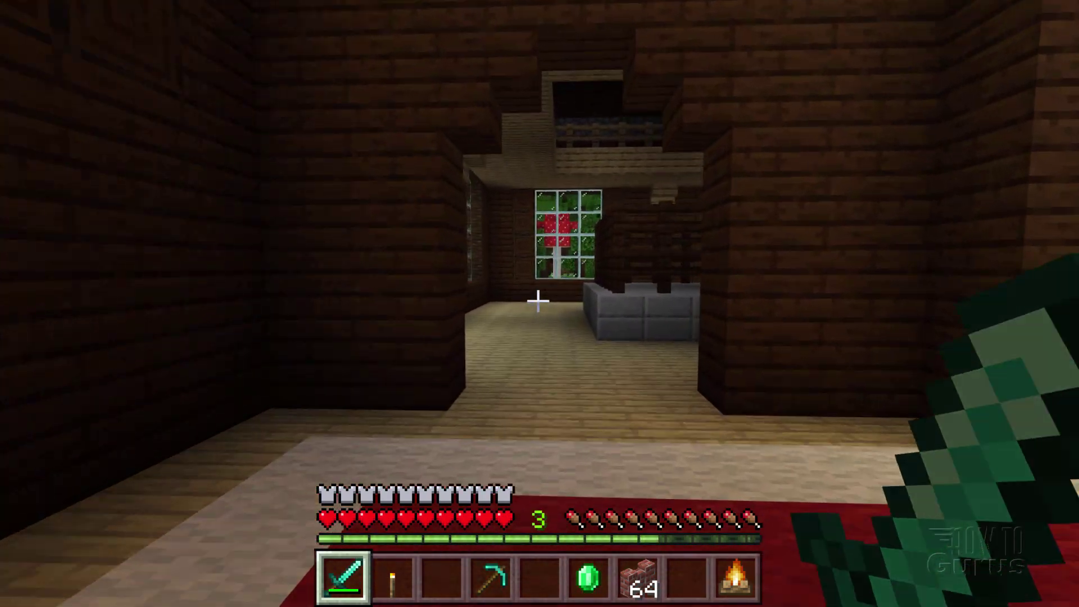
Enter the room and kill the skeleton on the balcony with the sword
{"action": "key", "text": "w"}
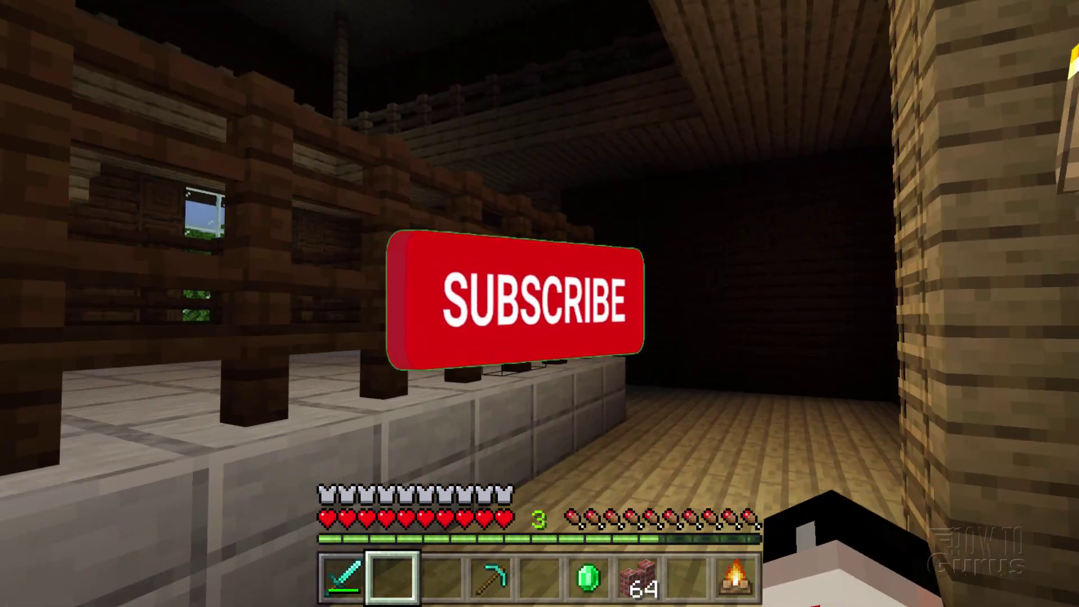
{"action": "key", "text": "1"}
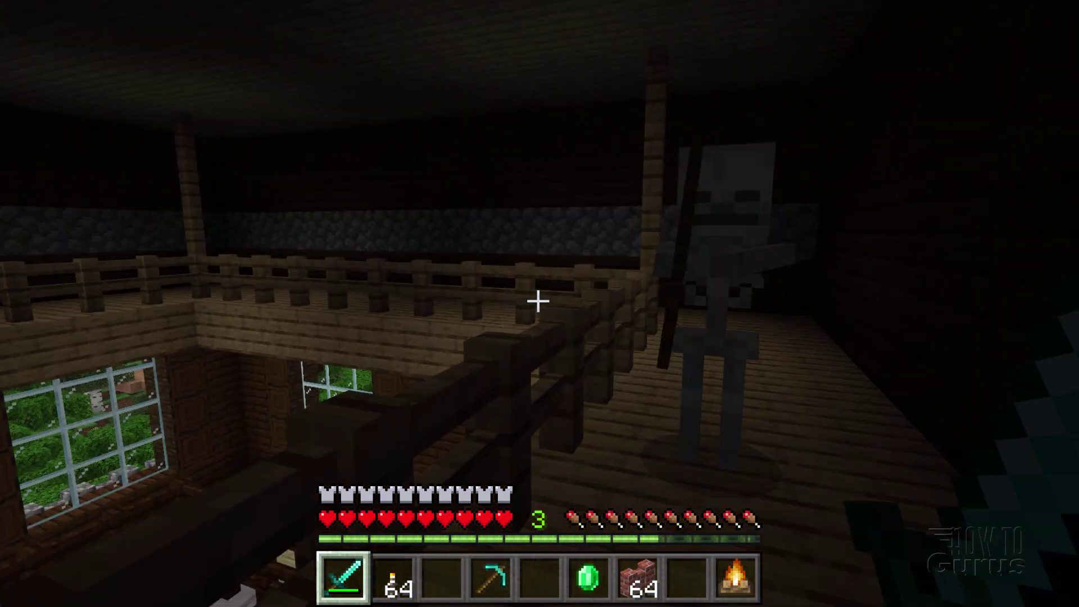
{"action": "left_click", "coordinate": [538, 301]}
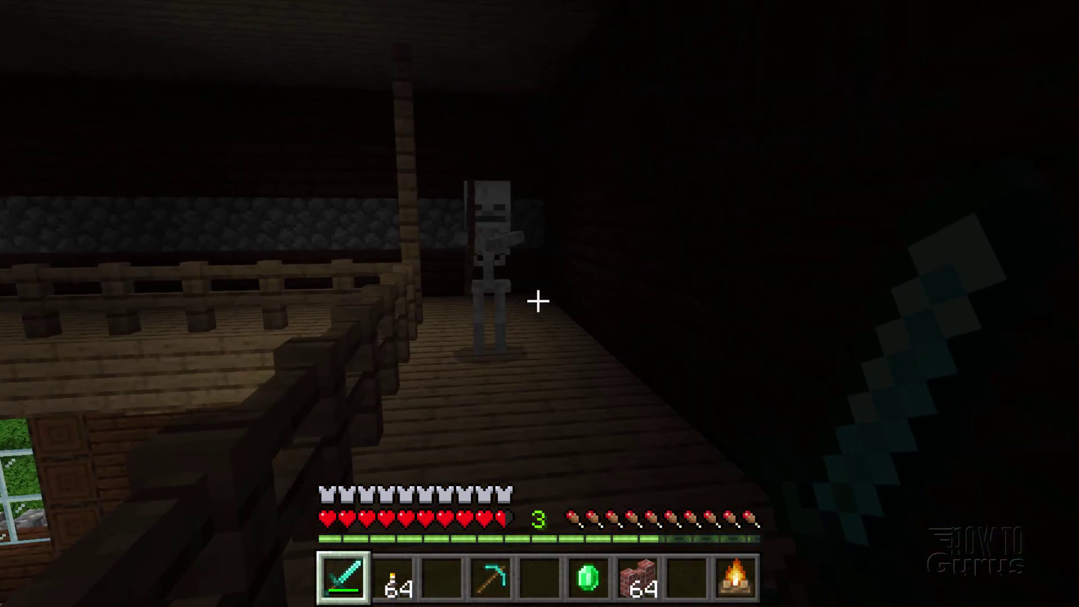
{"action": "left_click", "coordinate": [537, 302]}
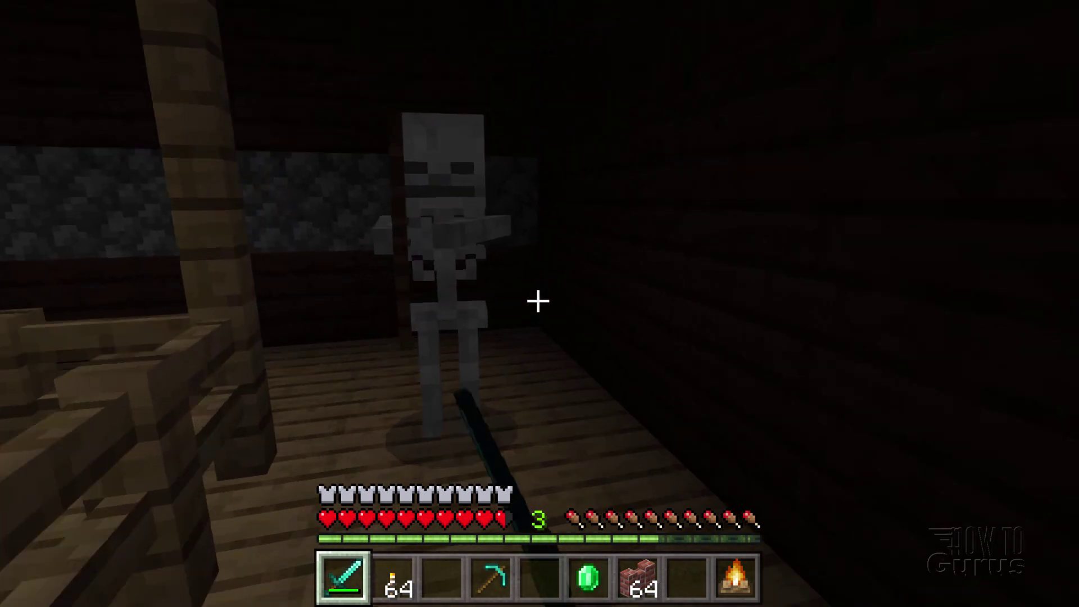
{"action": "left_click", "coordinate": [538, 302]}
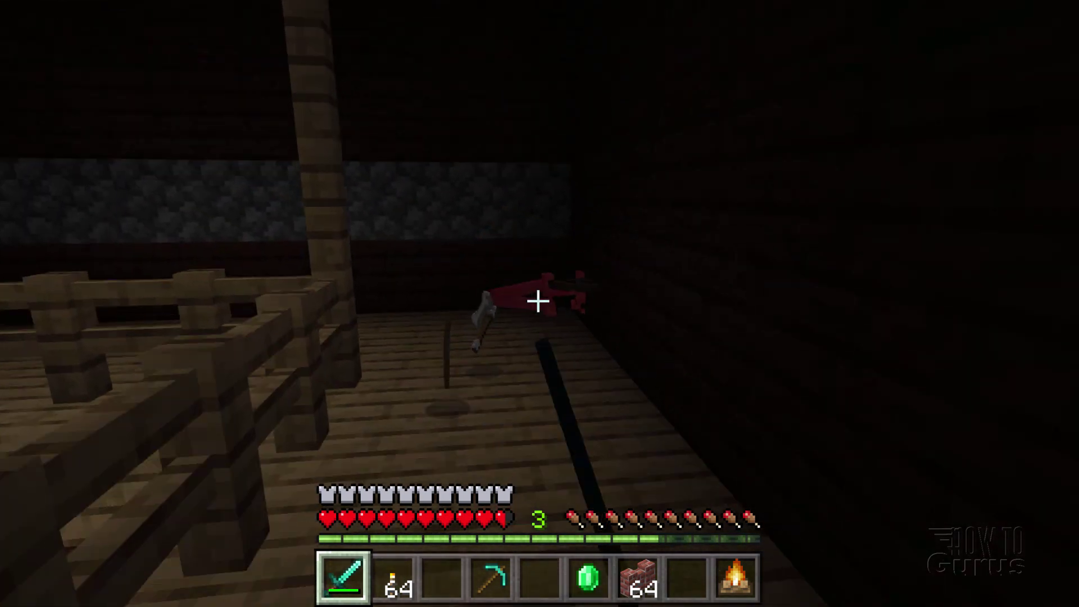
Collect the skeleton's drops and place three torches on the walls to light the room
{"action": "key", "text": "w"}
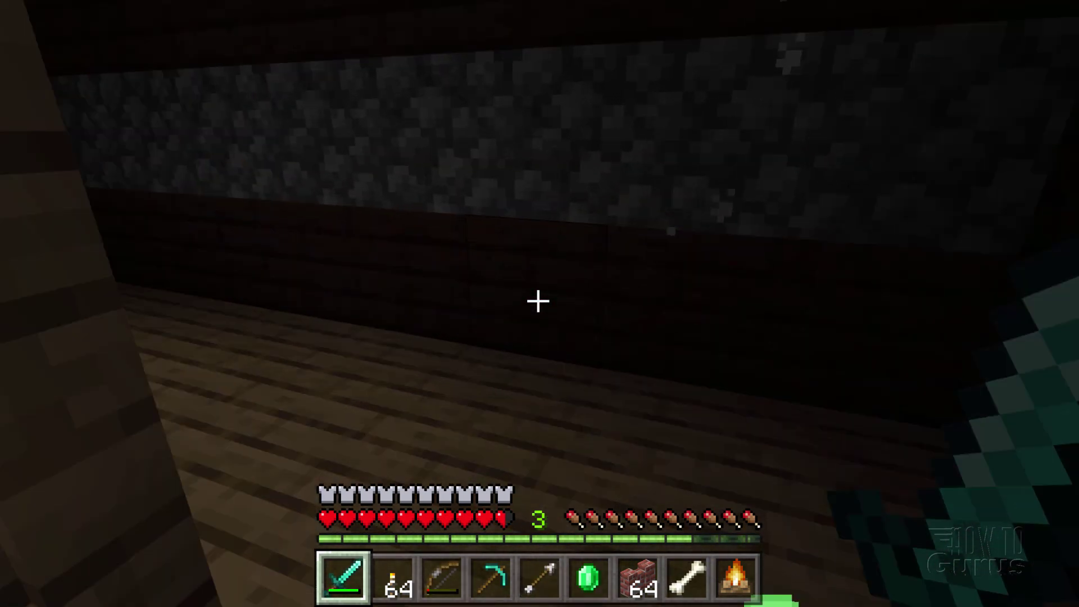
{"action": "key", "text": "2"}
{"action": "right_click", "coordinate": [538, 302]}
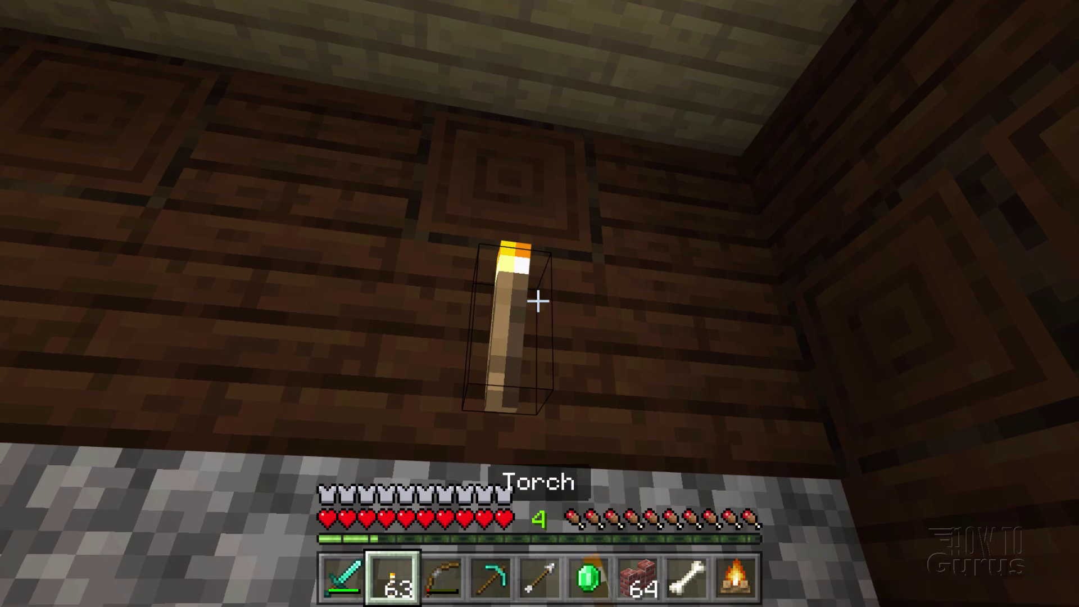
{"action": "right_click", "coordinate": [538, 302]}
{"action": "right_click", "coordinate": [537, 302]}
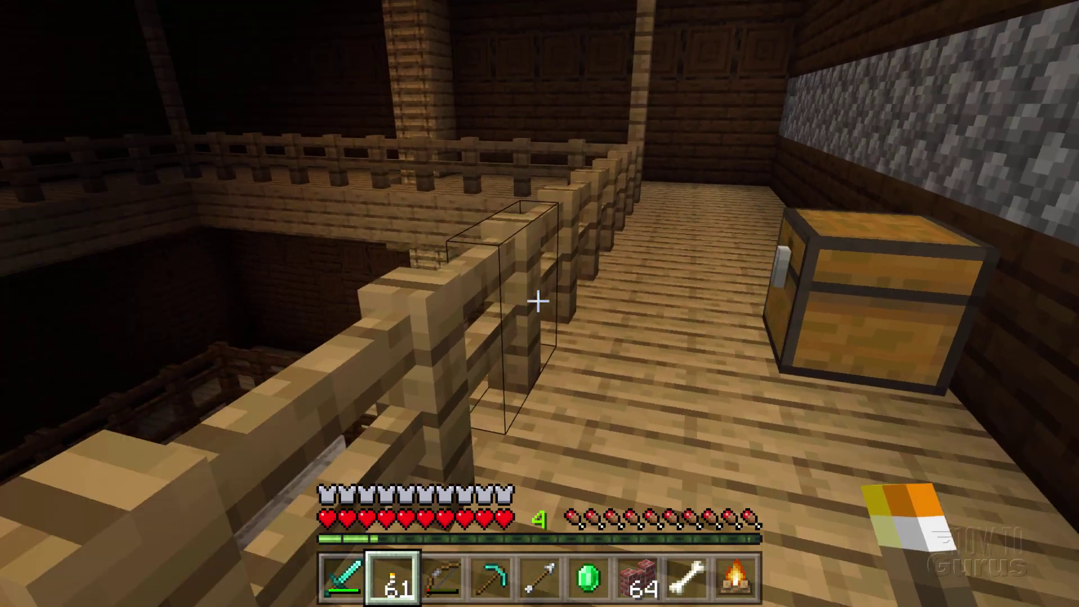
Take both music discs, including Snake on the Beach, from the chest into the inventory
{"action": "key", "text": "w"}
{"action": "right_click", "coordinate": [538, 302]}
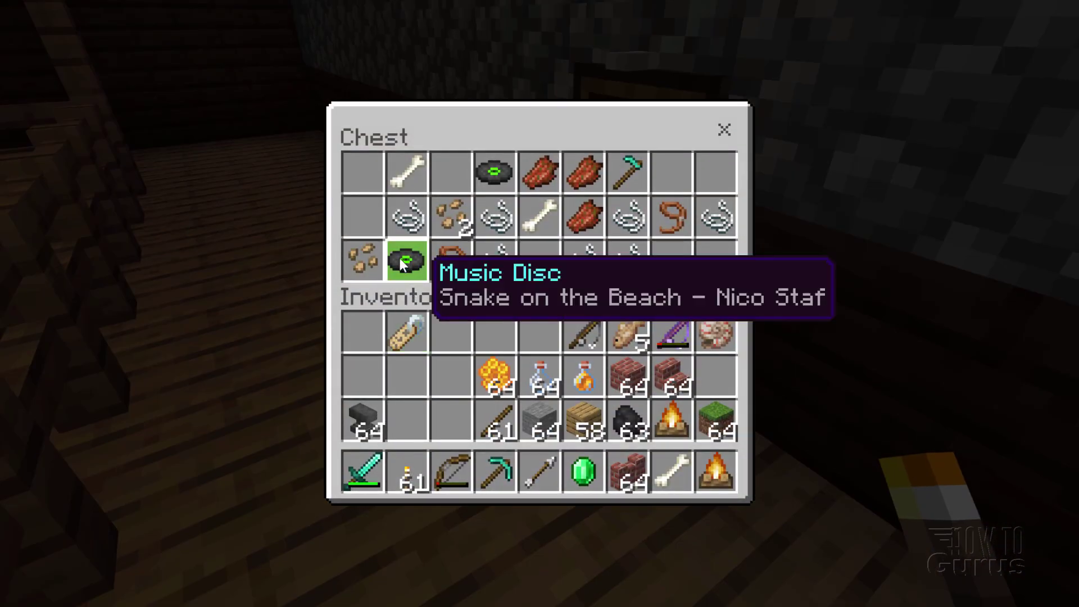
{"action": "left_click", "coordinate": [399, 258]}
{"action": "left_click", "coordinate": [406, 427]}
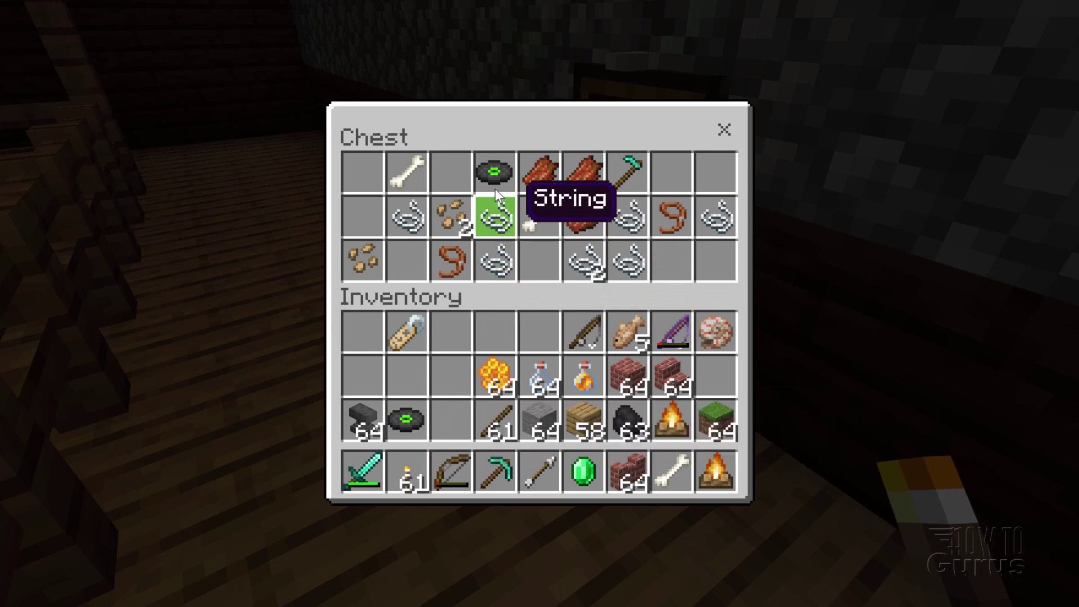
{"action": "left_click", "coordinate": [494, 171]}
{"action": "left_click", "coordinate": [456, 433]}
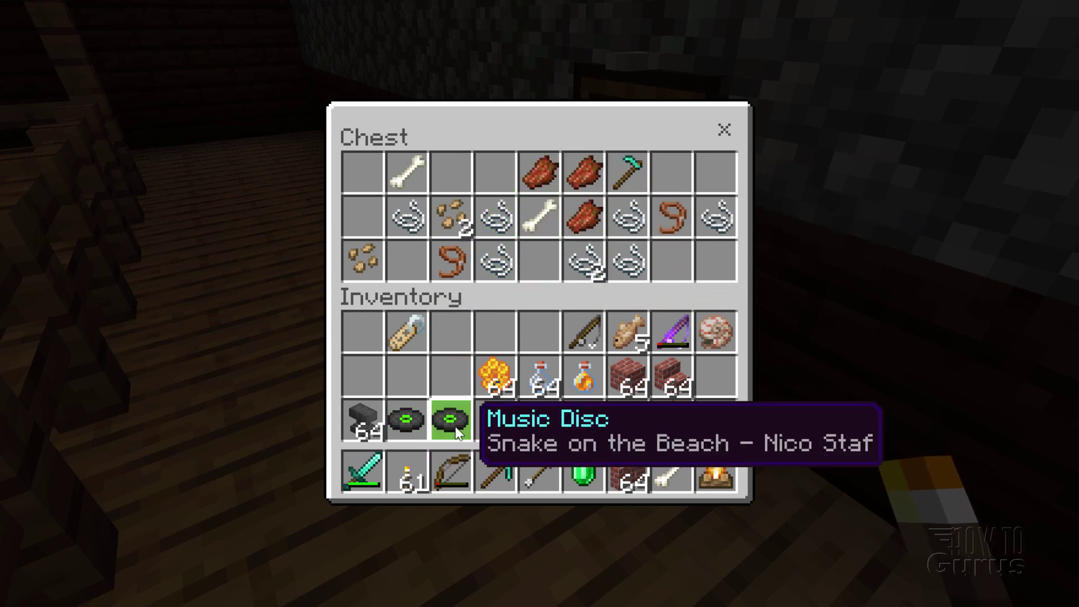
{"action": "key", "text": "Escape"}
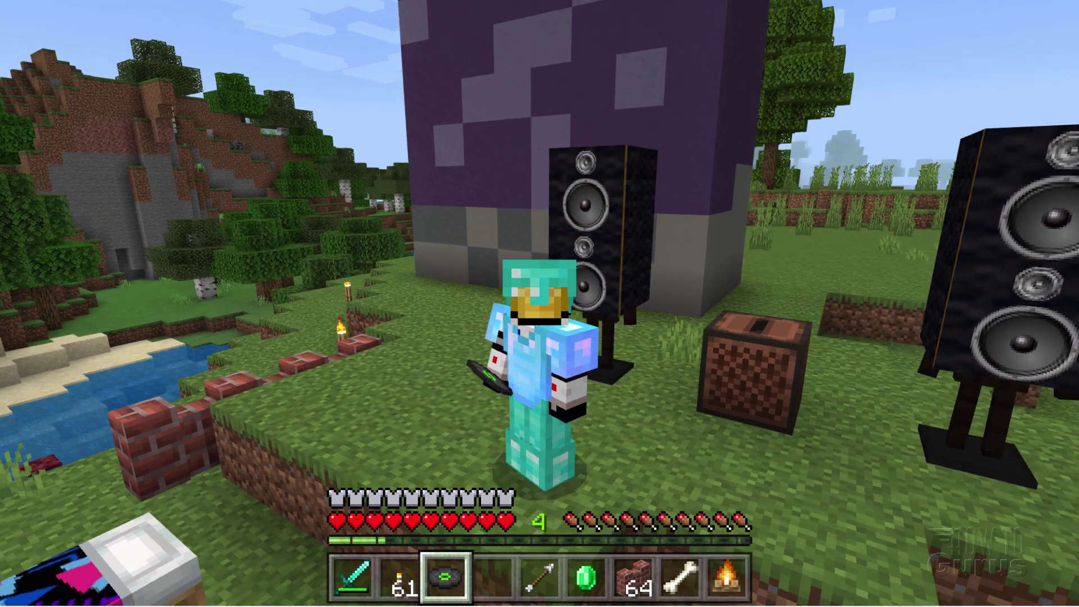
Play the disc in the jukebox from first person, then eject it and return to third-person view
{"action": "key", "text": "F5"}
{"action": "right_click", "coordinate": [538, 299]}
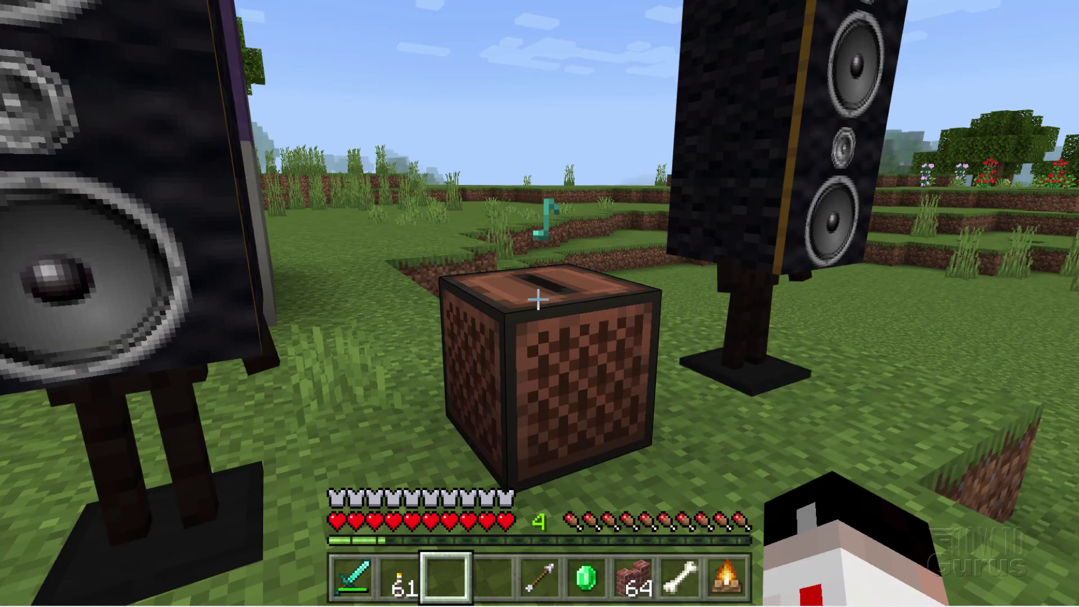
{"action": "right_click", "coordinate": [538, 299]}
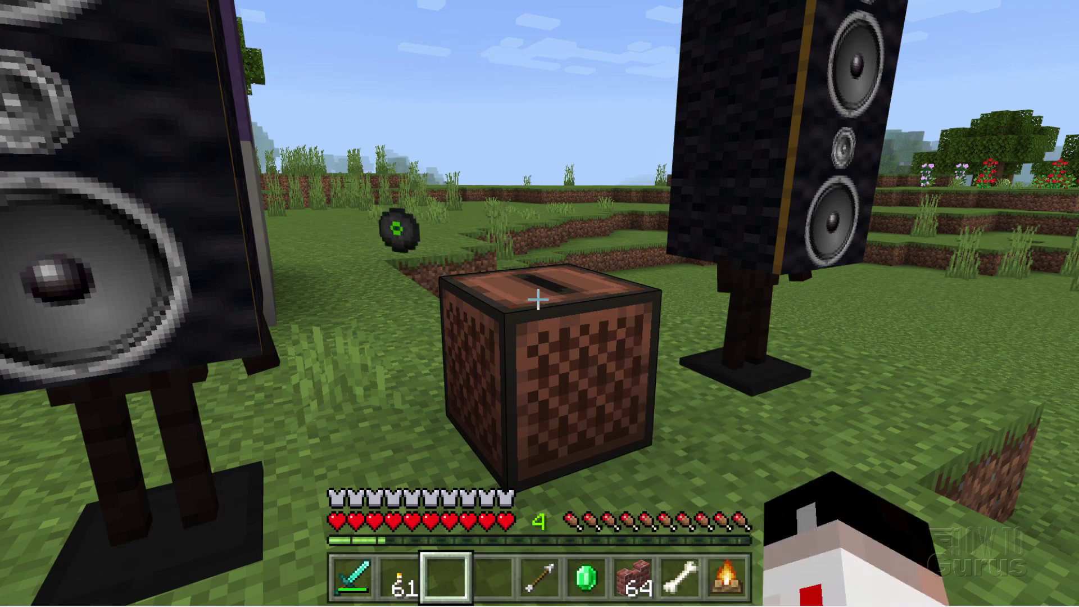
{"action": "key", "text": "F5"}
{"action": "key", "text": "F5"}
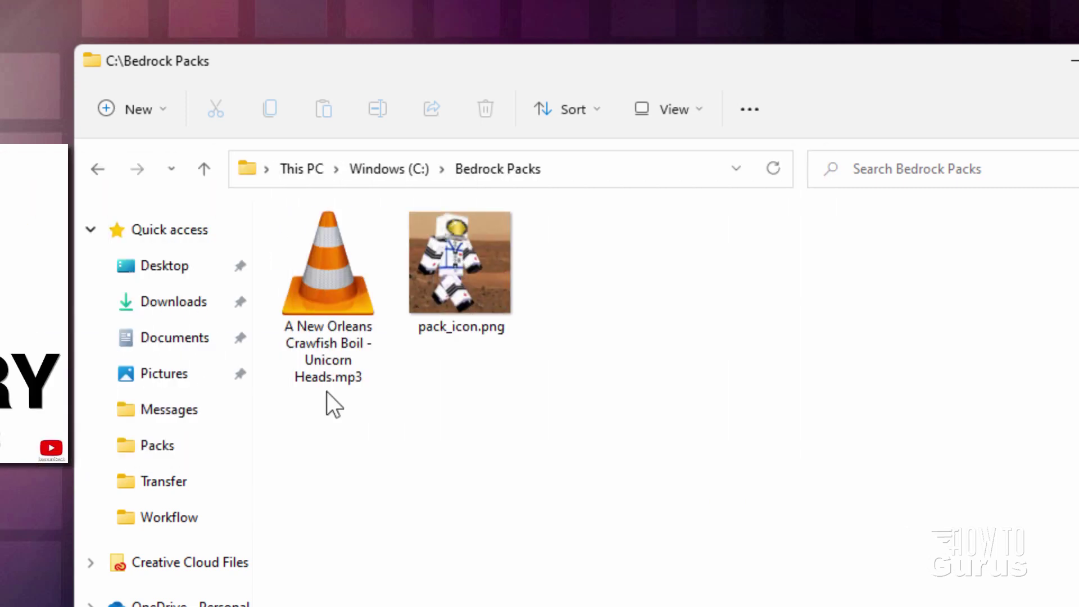
Download Vanilla_Resource_Pack_1.18.1.zip with its Save As location set to C:\Bedrock Packs
{"action": "mouse_move", "coordinate": [308, 304]}
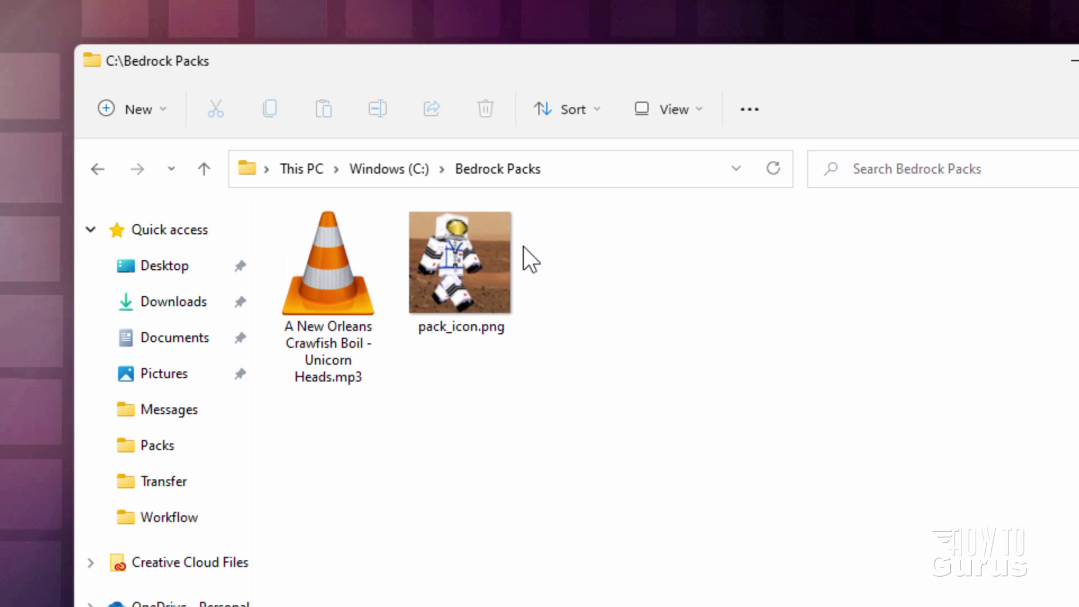
{"action": "mouse_move", "coordinate": [495, 261]}
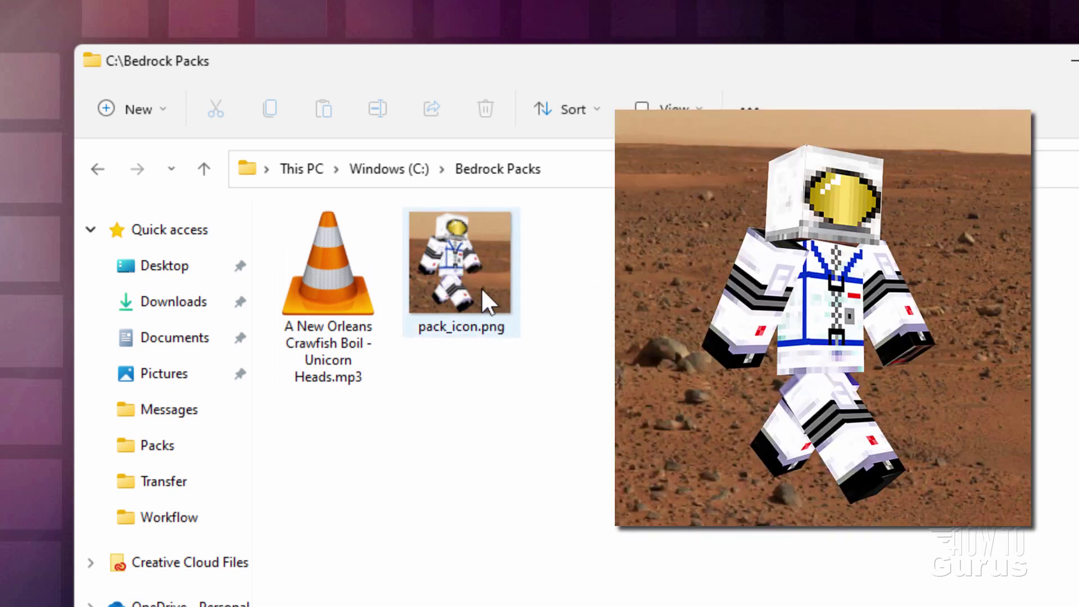
{"action": "mouse_move", "coordinate": [481, 290]}
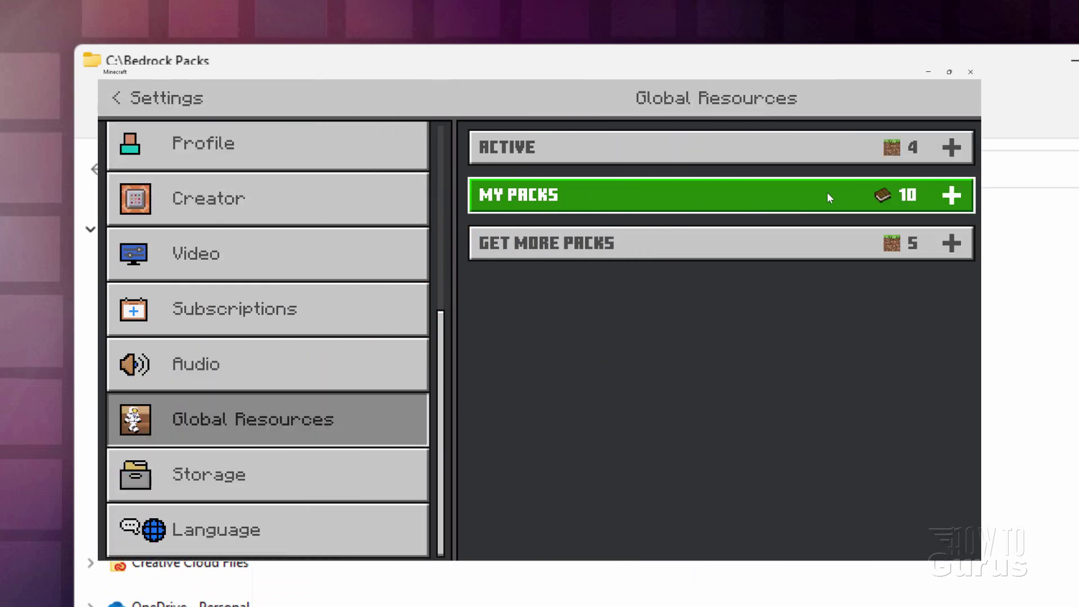
{"action": "left_click", "coordinate": [814, 194]}
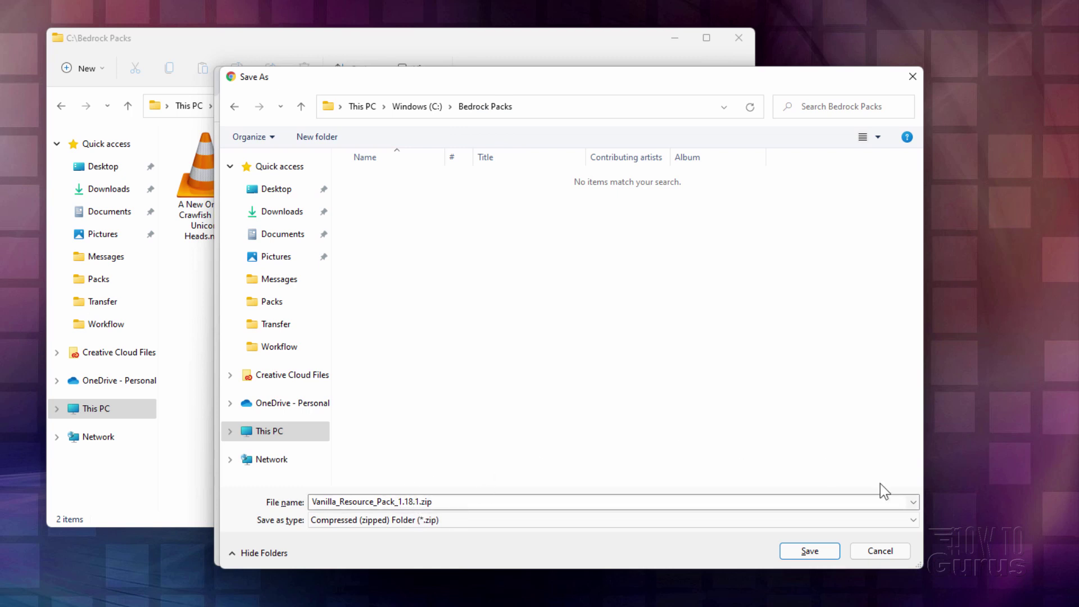
Save the zip to Bedrock Packs and open it in a new window placed beside the folder
{"action": "left_click", "coordinate": [809, 551]}
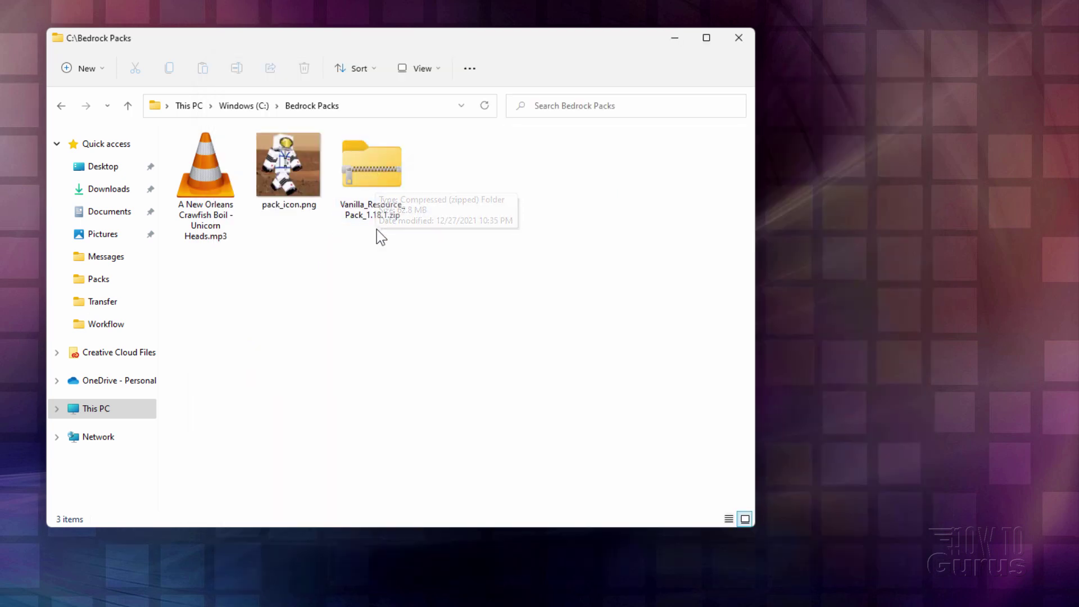
{"action": "right_click", "coordinate": [374, 174]}
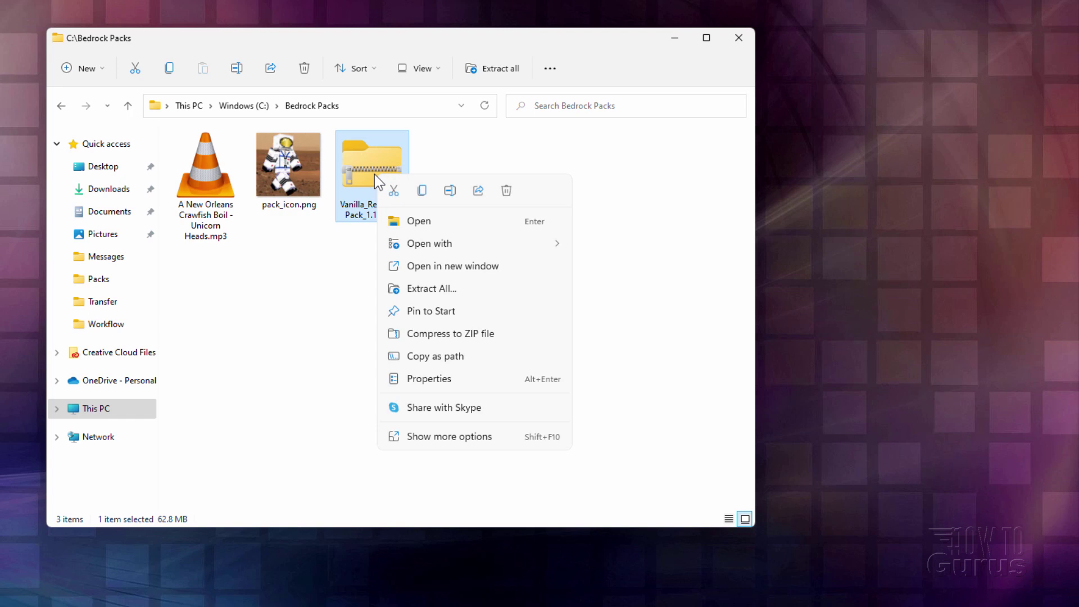
{"action": "left_click", "coordinate": [437, 267]}
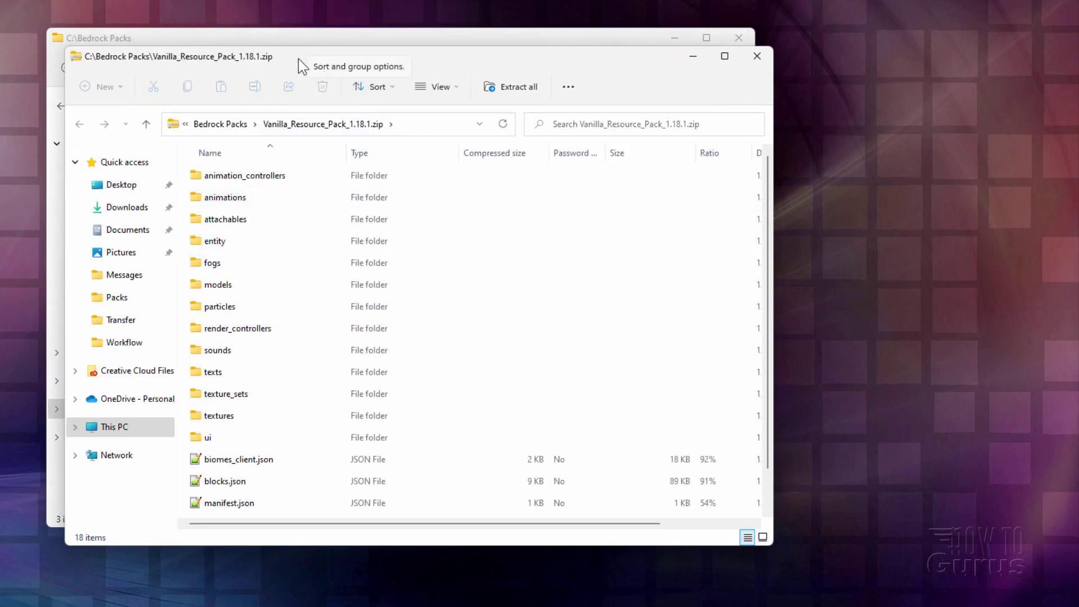
{"action": "left_click_drag", "start_coordinate": [416, 68], "coordinate": [634, 36]}
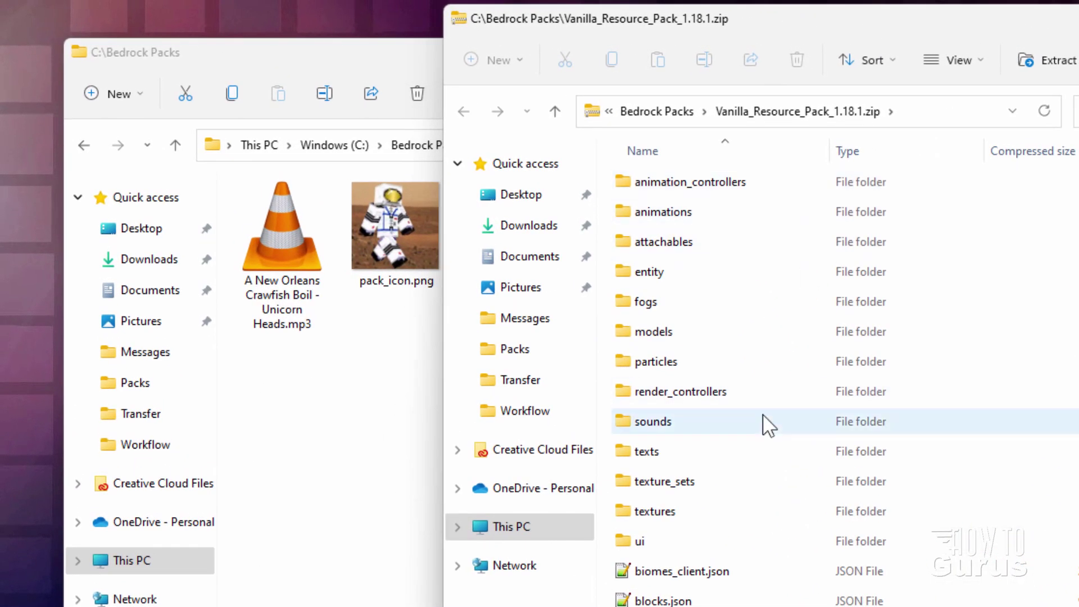
Browse to the zip's textures\items folder and show its images as a compact list
{"action": "double_click", "coordinate": [624, 511]}
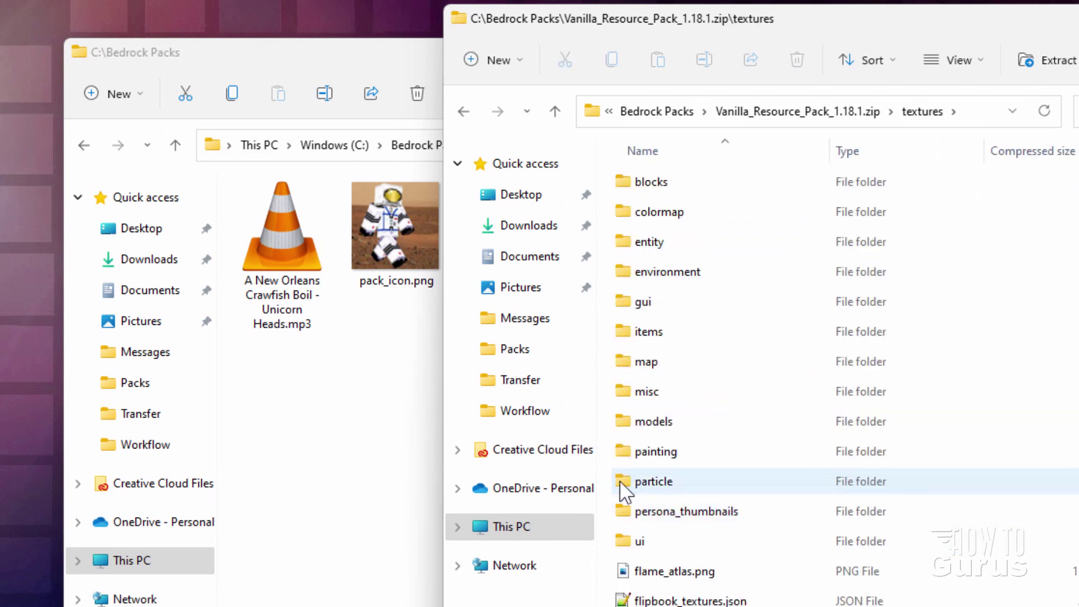
{"action": "double_click", "coordinate": [630, 335]}
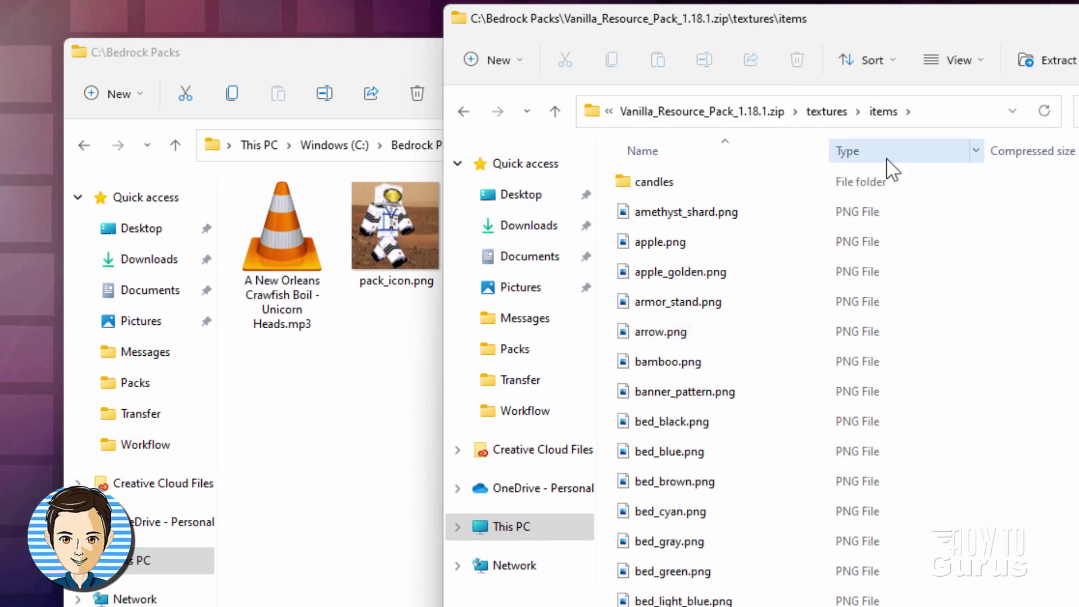
{"action": "left_click", "coordinate": [984, 56]}
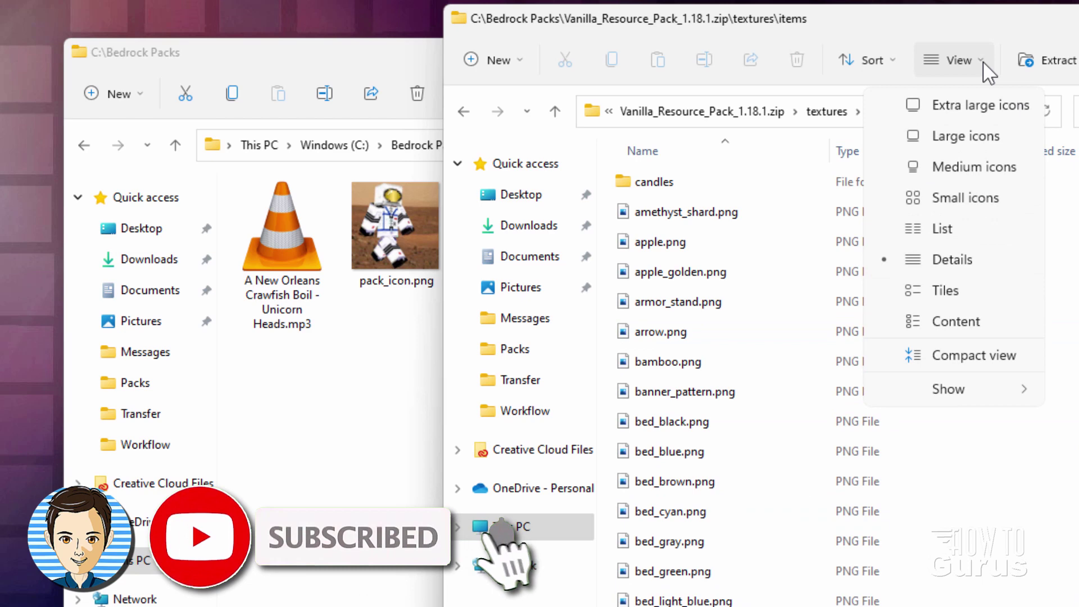
{"action": "left_click", "coordinate": [943, 228]}
{"action": "scroll", "coordinate": [943, 229], "scroll_direction": "down", "scroll_amount": 3}
{"action": "scroll", "coordinate": [930, 219], "scroll_direction": "down", "scroll_amount": 15}
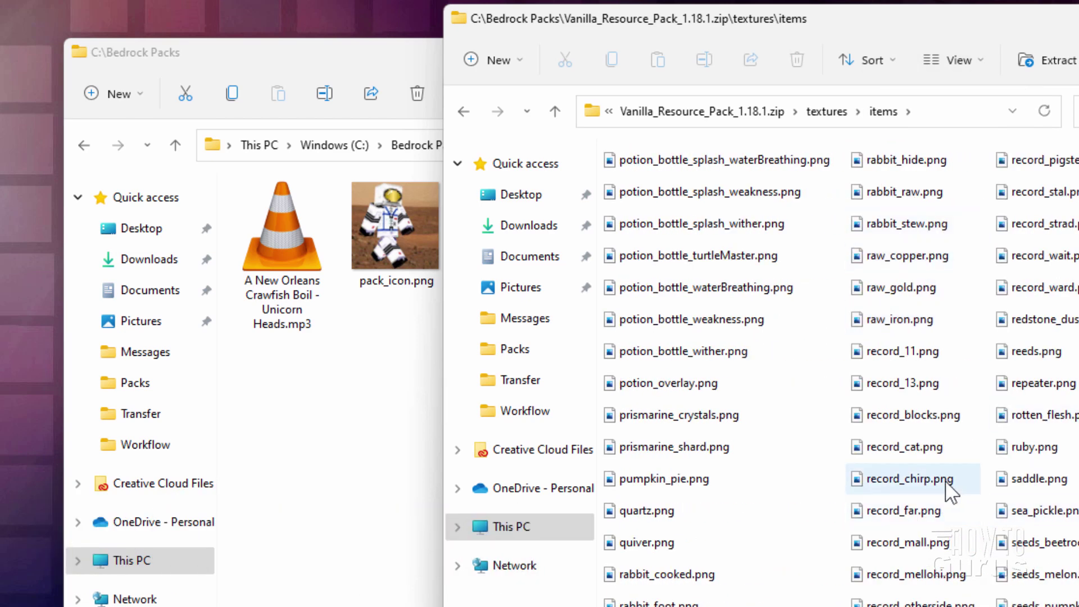
Copy record_cat.png into Bedrock Packs and rearrange the two windows
{"action": "left_click", "coordinate": [884, 450]}
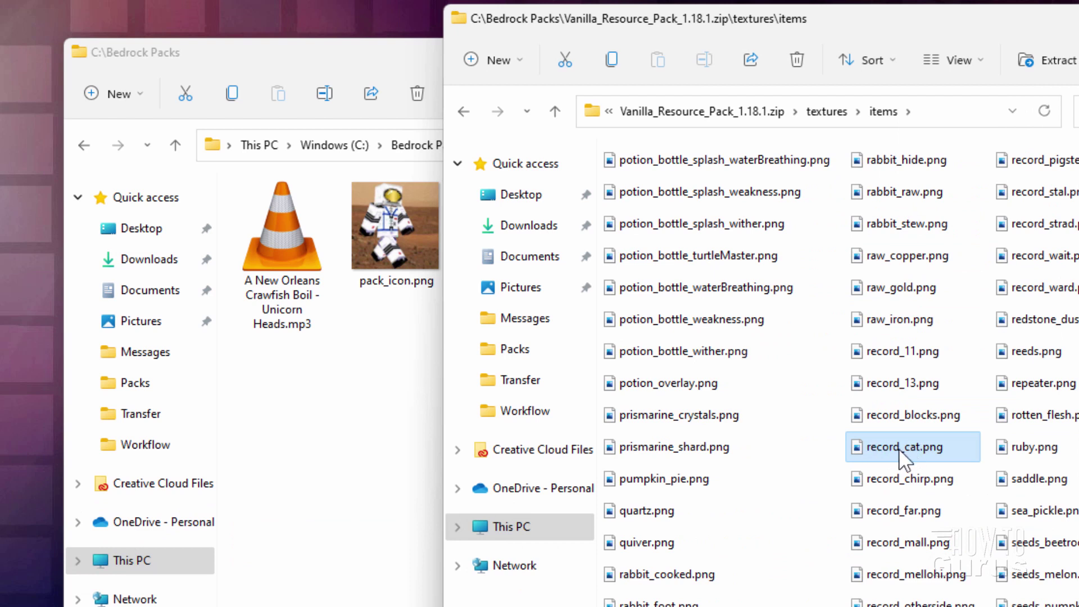
{"action": "left_click_drag", "start_coordinate": [888, 455], "coordinate": [313, 401]}
{"action": "left_click", "coordinate": [345, 406]}
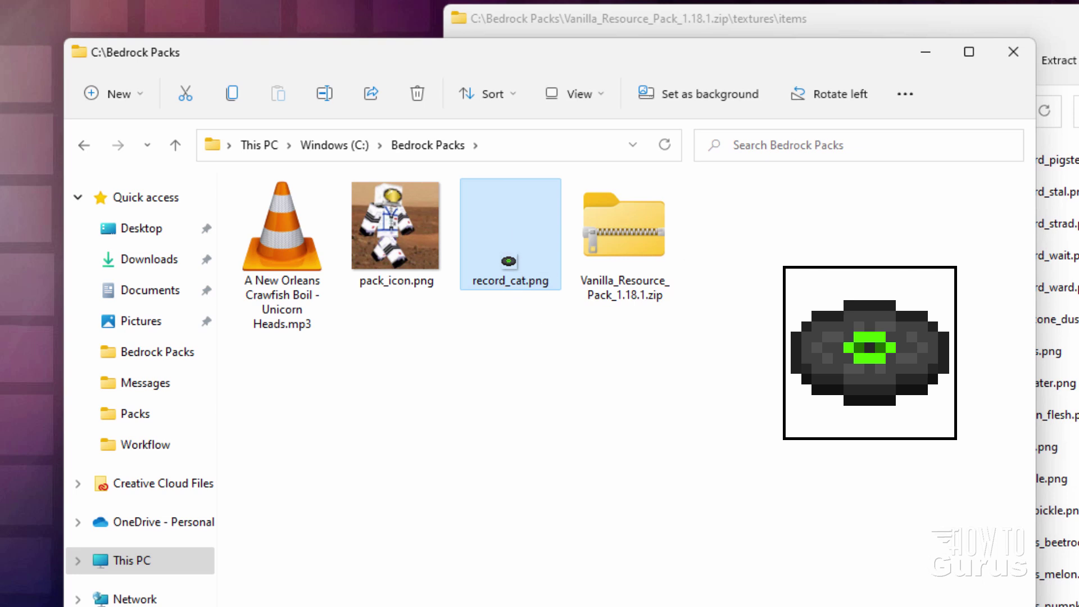
{"action": "key", "text": "alt+Tab"}
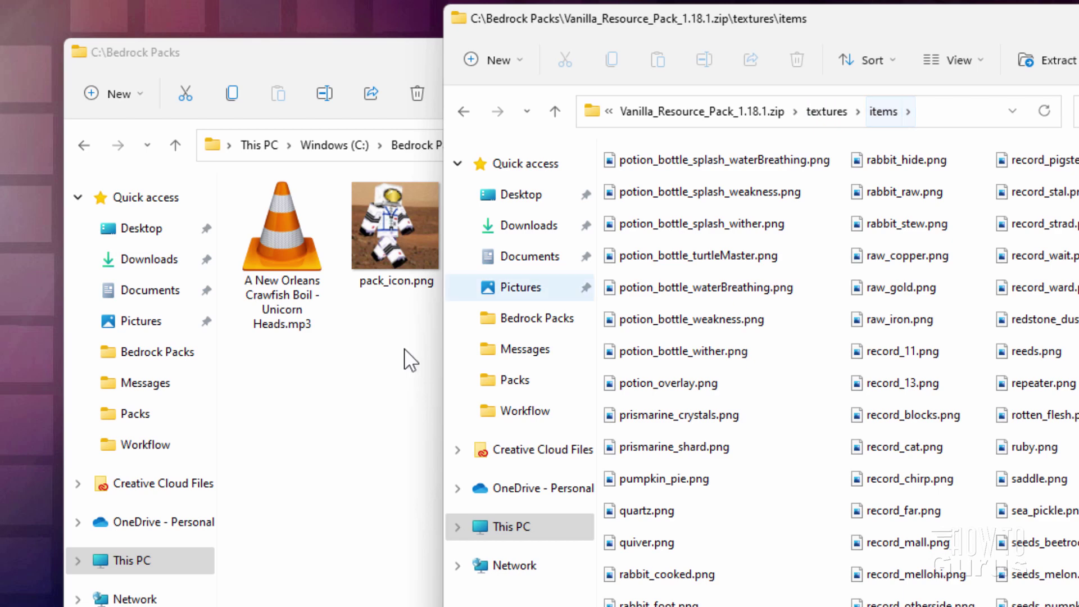
{"action": "left_click", "coordinate": [414, 87]}
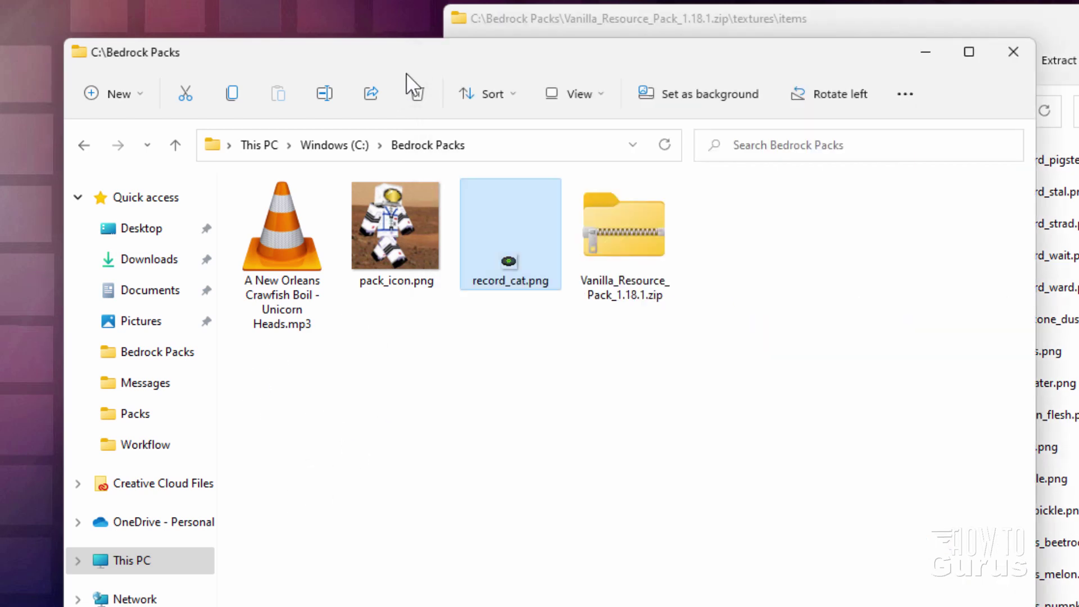
{"action": "left_click_drag", "start_coordinate": [424, 76], "coordinate": [540, 183]}
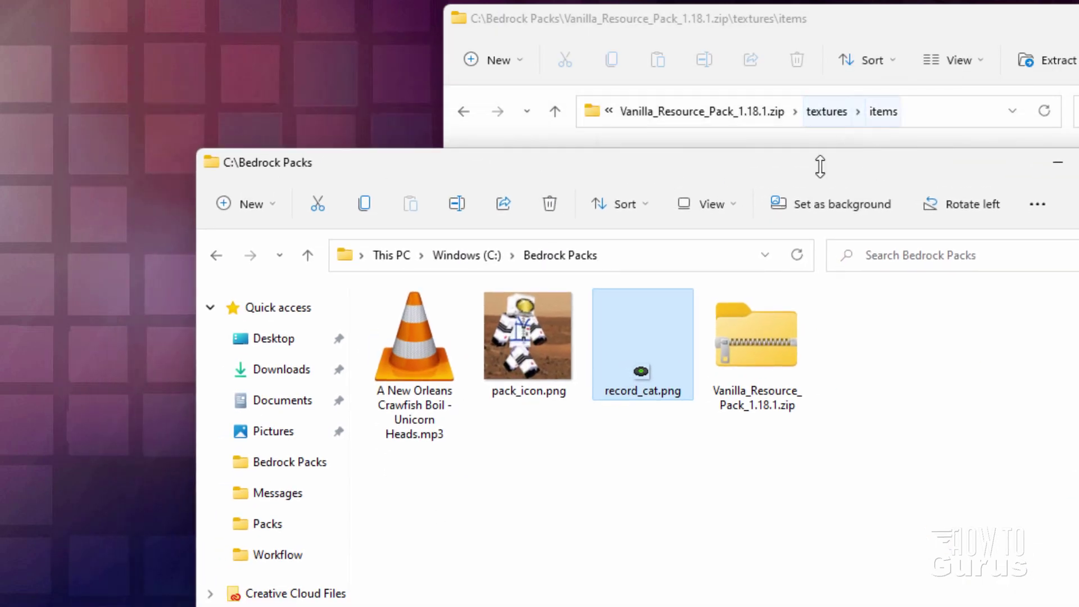
{"action": "left_click", "coordinate": [600, 525]}
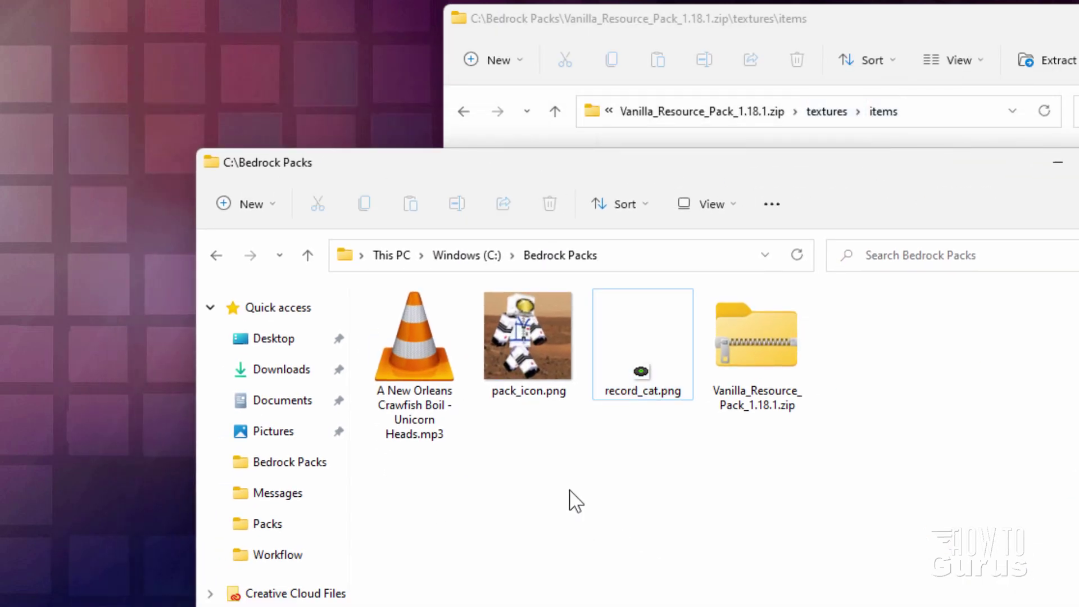
Create a textures folder in Bedrock Packs with an items subfolder inside
{"action": "left_click", "coordinate": [269, 204]}
{"action": "left_click", "coordinate": [272, 250]}
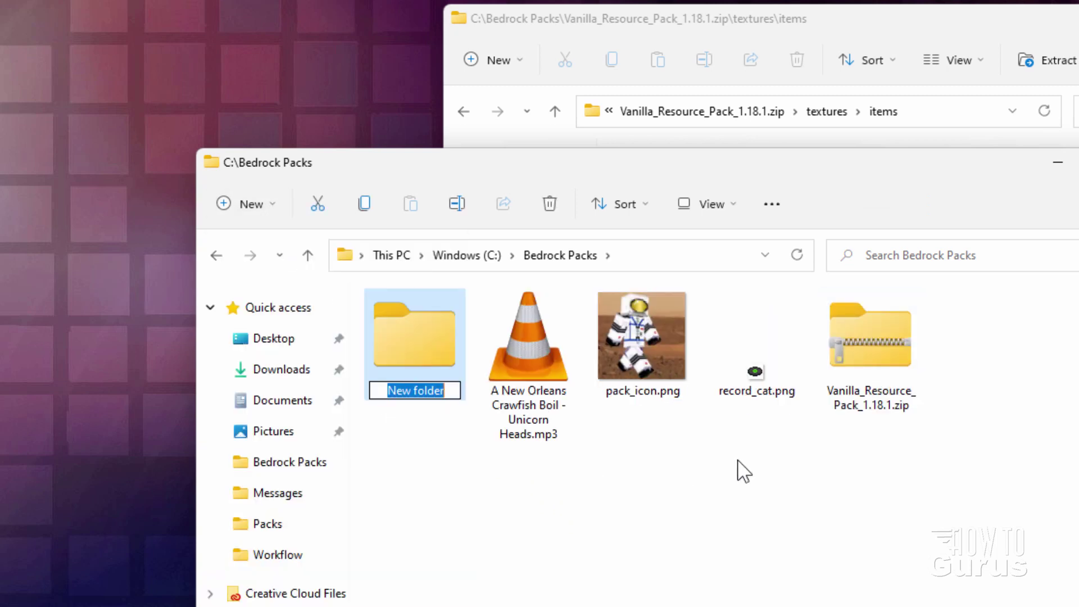
{"action": "type", "text": "textures"}
{"action": "key", "text": "Return"}
{"action": "double_click", "coordinate": [428, 373]}
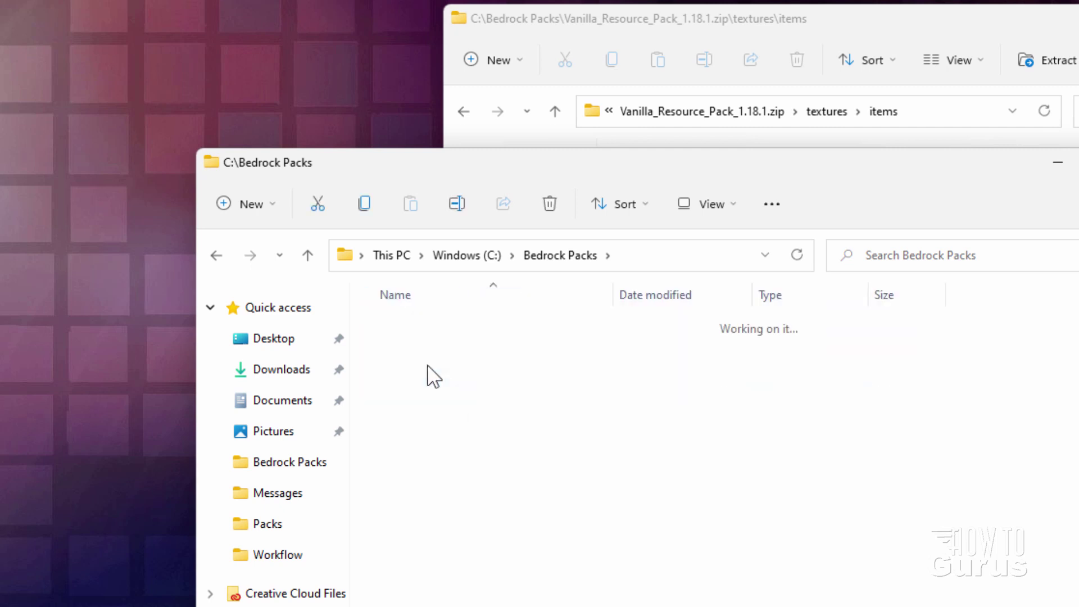
{"action": "key", "text": "ctrl+shift+n"}
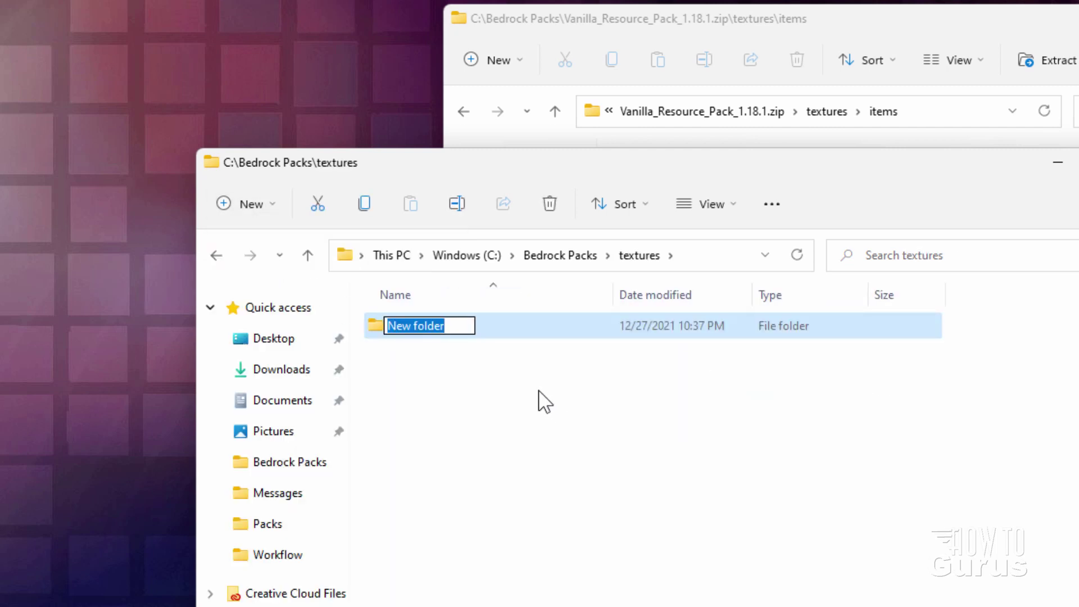
{"action": "type", "text": "items"}
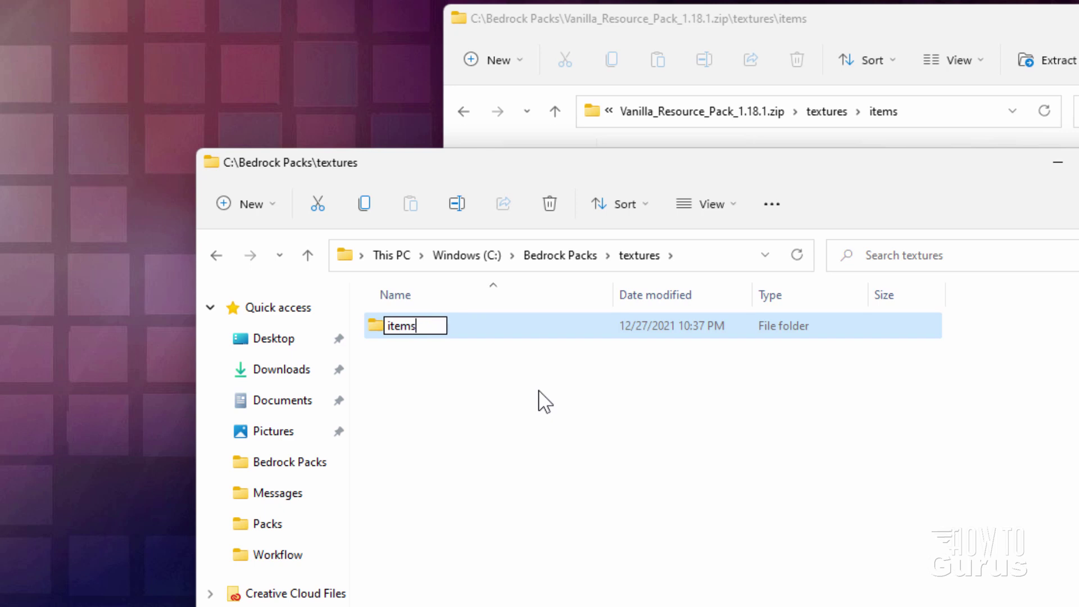
{"action": "left_click", "coordinate": [546, 402]}
{"action": "left_click", "coordinate": [565, 256]}
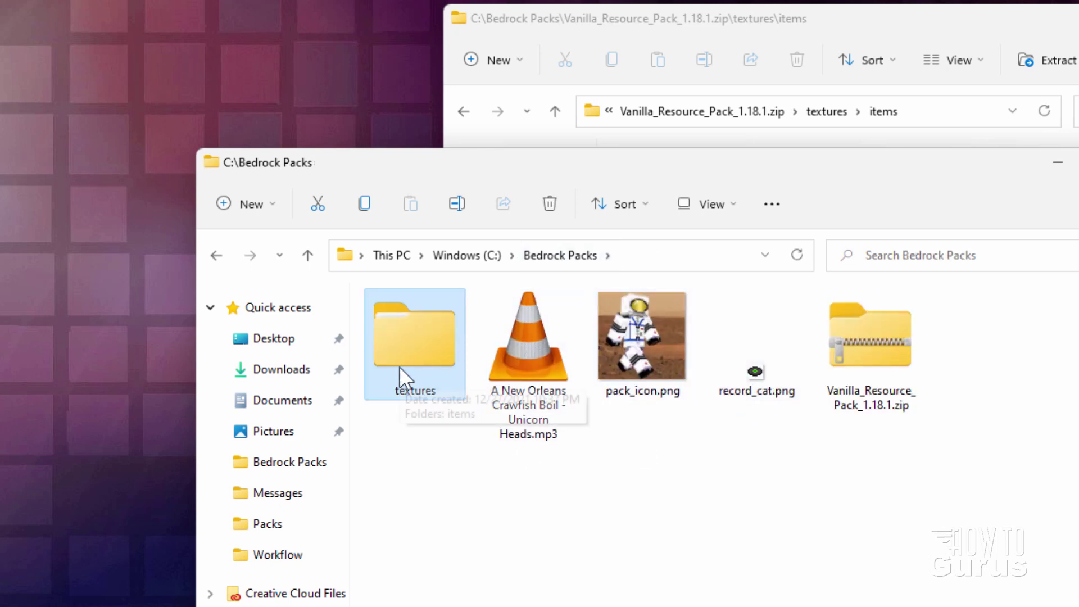
{"action": "left_click", "coordinate": [941, 115]}
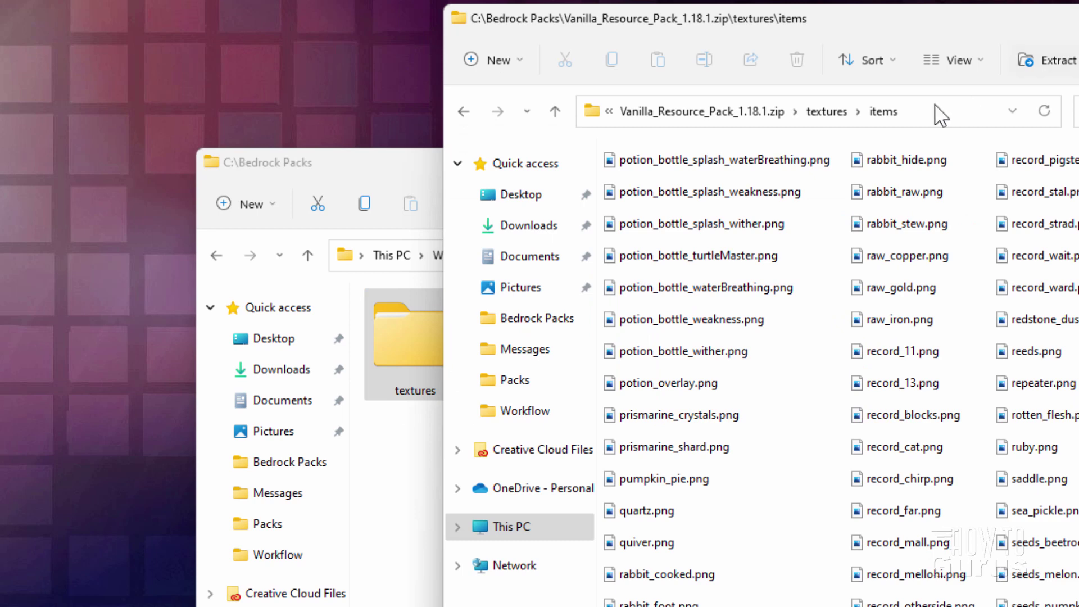
Copy en_US.lang from the zip's texts folder into Bedrock Packs
{"action": "left_click", "coordinate": [753, 115]}
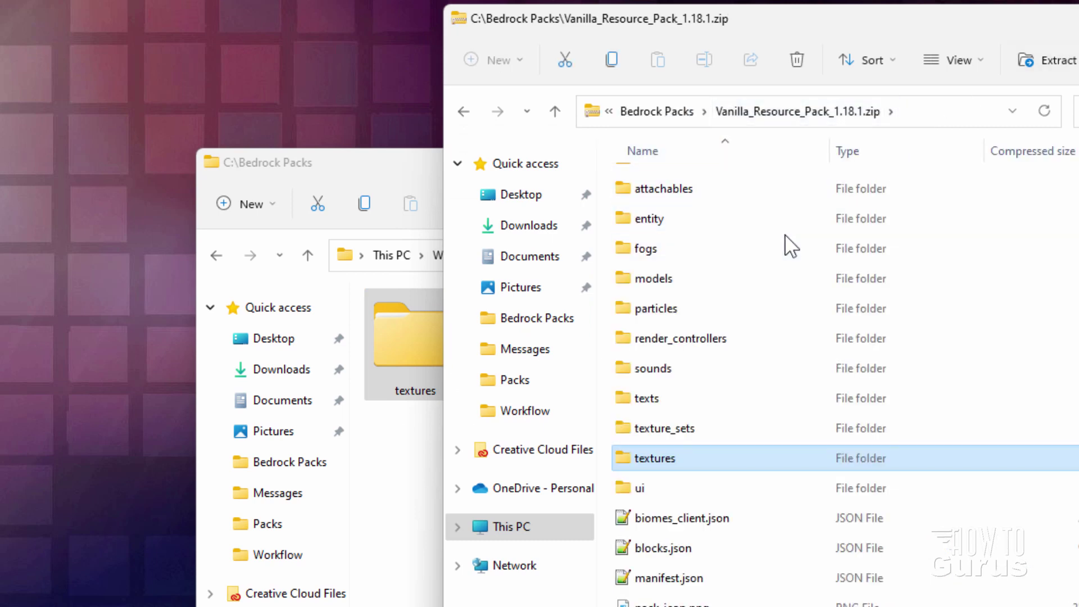
{"action": "double_click", "coordinate": [630, 398]}
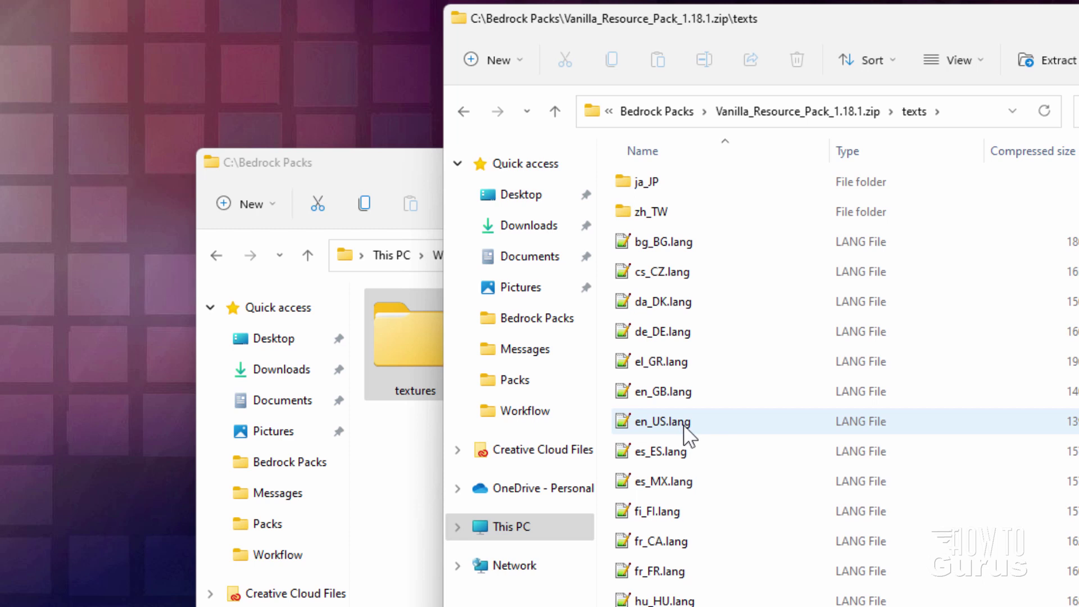
{"action": "left_click", "coordinate": [663, 433]}
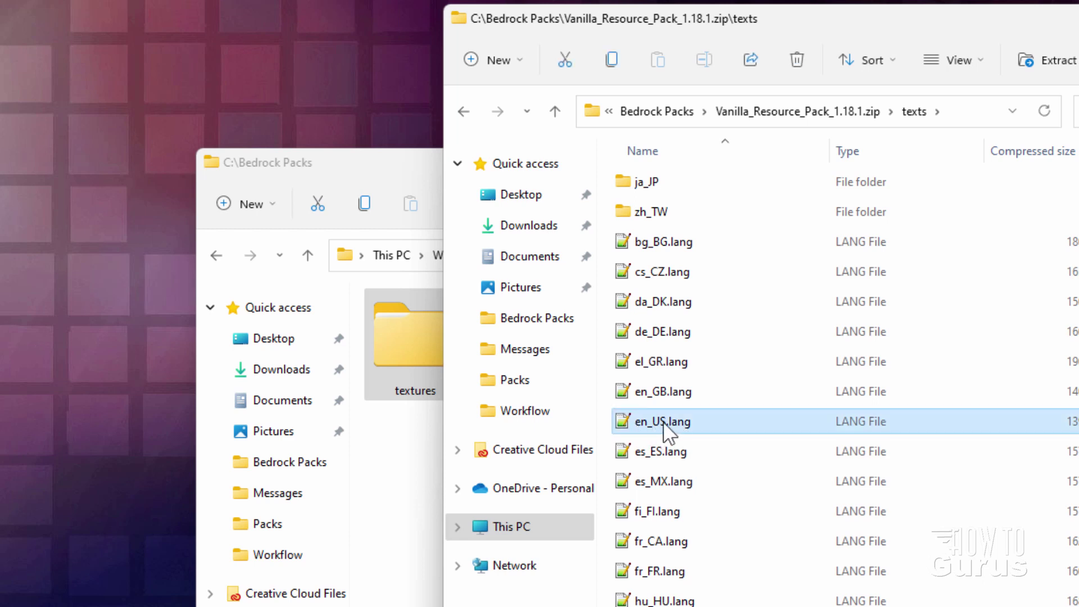
{"action": "mouse_move", "coordinate": [416, 483]}
{"action": "left_mouse_down"}
{"action": "mouse_move", "coordinate": [395, 499]}
{"action": "mouse_move", "coordinate": [413, 492]}
{"action": "left_mouse_up"}
{"action": "left_click", "coordinate": [424, 503]}
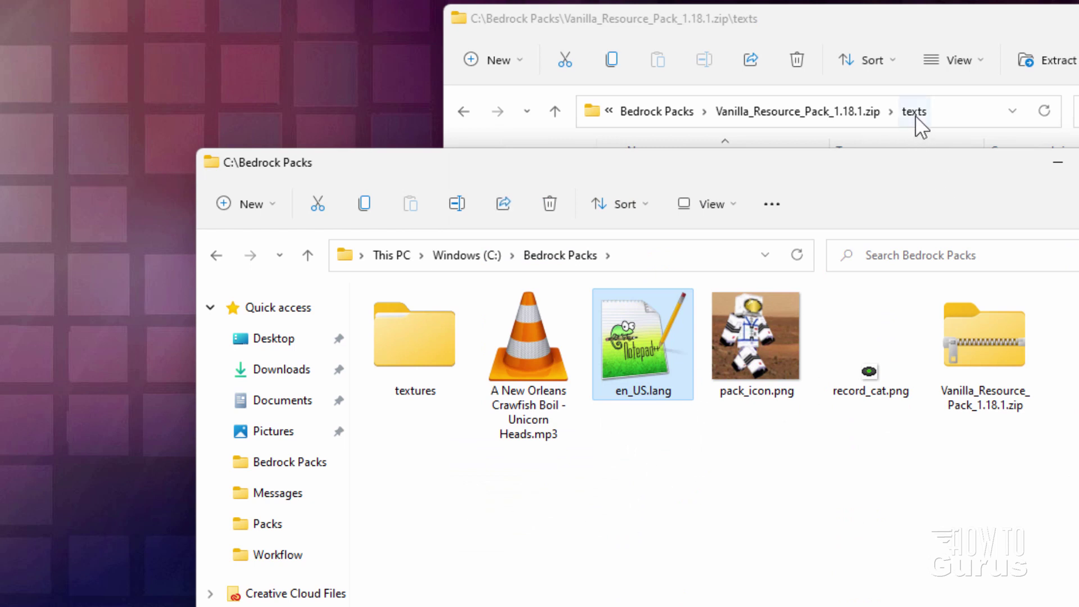
{"action": "left_click", "coordinate": [602, 579]}
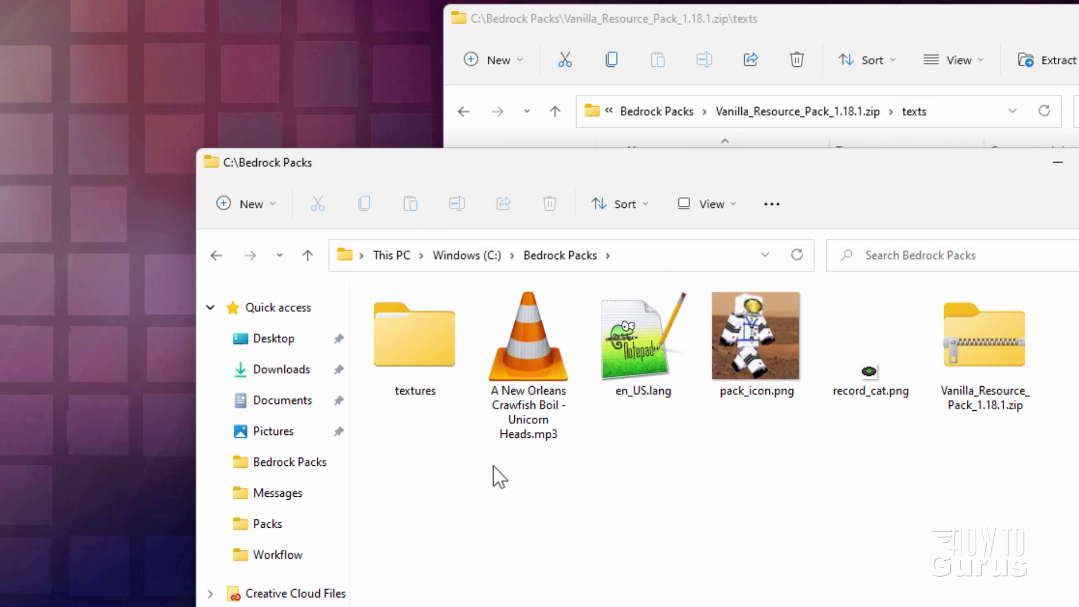
Create a new folder named texts in Bedrock Packs
{"action": "left_click", "coordinate": [276, 204]}
{"action": "left_click", "coordinate": [275, 249]}
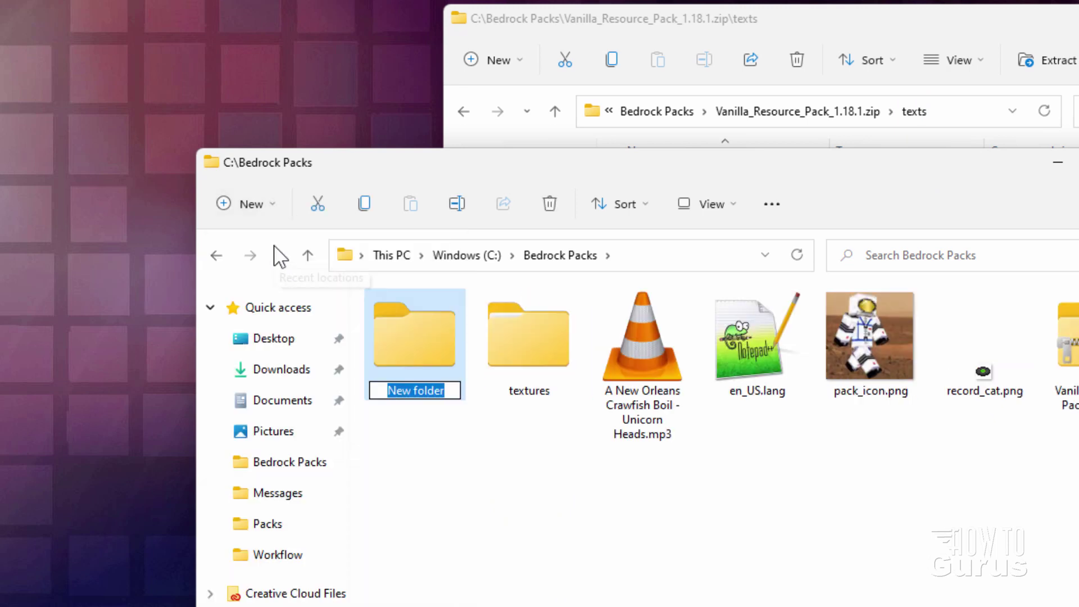
{"action": "type", "text": "texts"}
{"action": "key", "text": "Return"}
{"action": "left_click", "coordinate": [510, 501]}
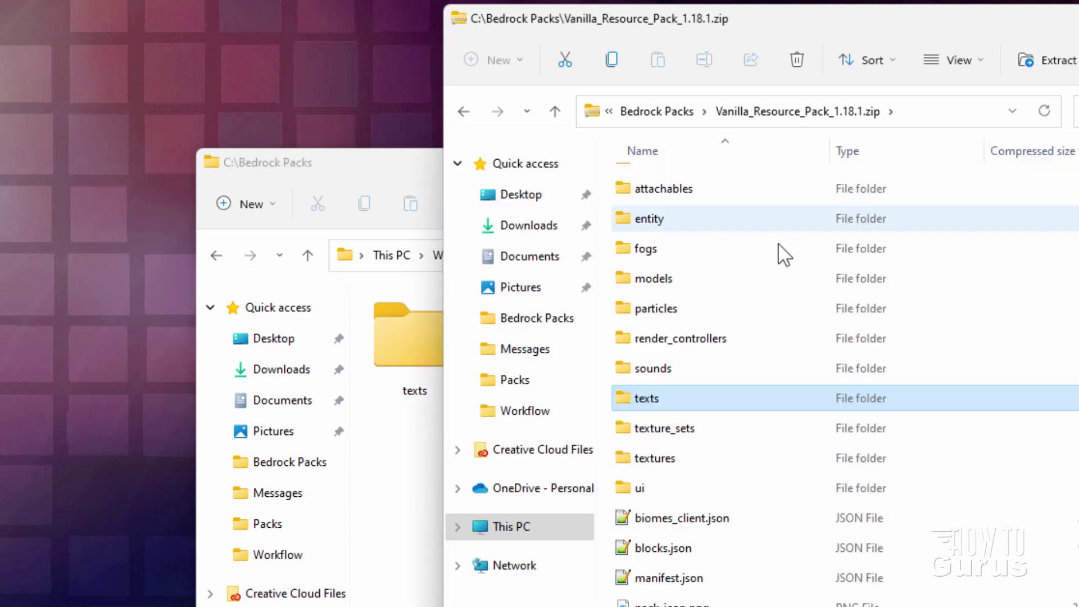
Scroll through the zip's sounds subfolders, then switch back to the Bedrock Packs window
{"action": "double_click", "coordinate": [629, 368]}
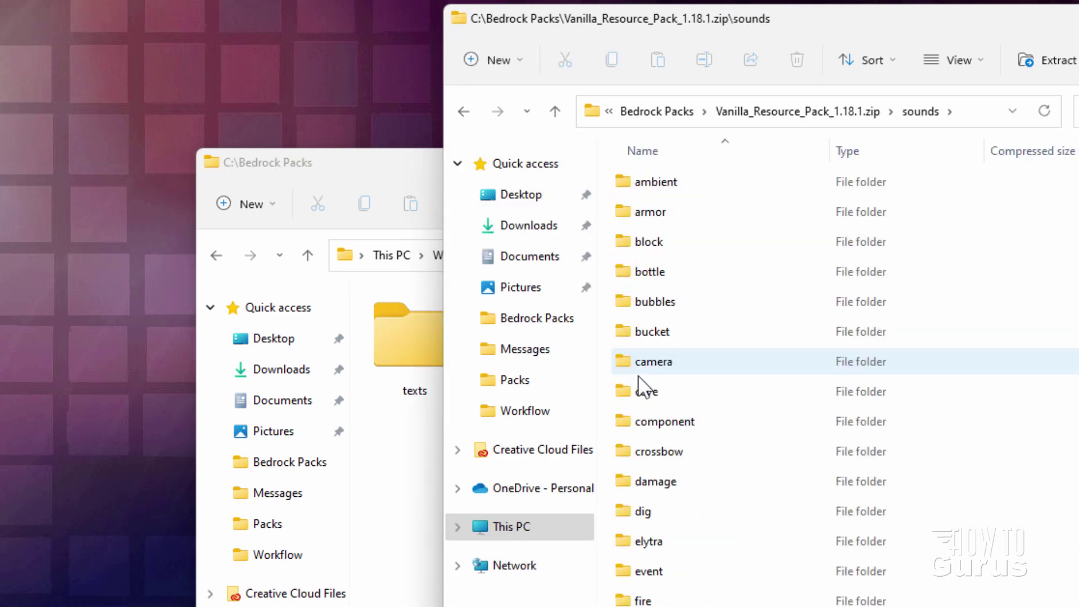
{"action": "scroll", "coordinate": [730, 501], "scroll_direction": "down", "scroll_amount": 2}
{"action": "scroll", "coordinate": [726, 490], "scroll_direction": "down", "scroll_amount": 2}
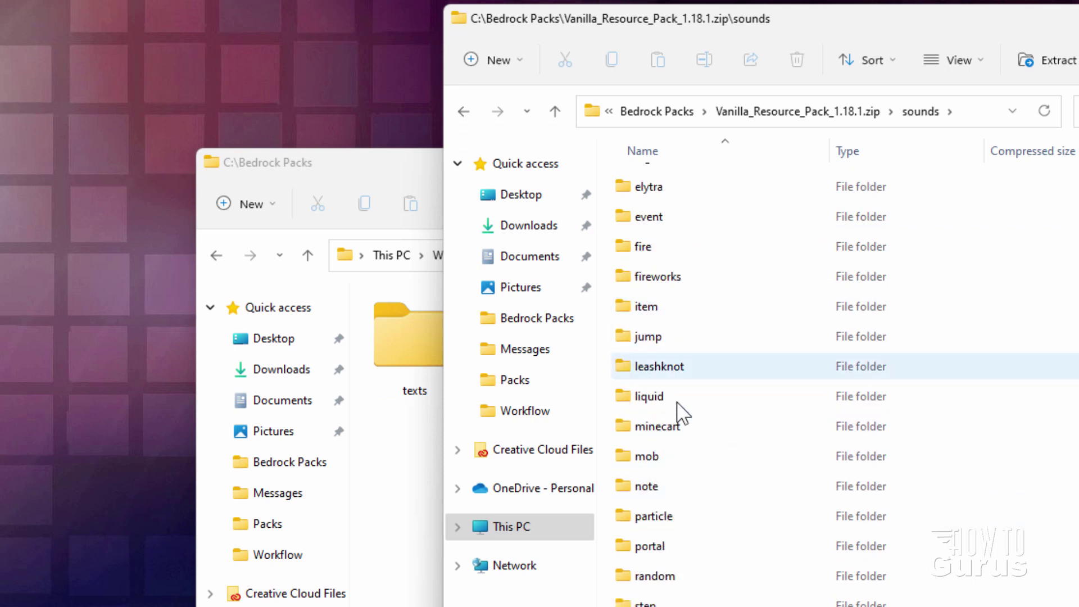
{"action": "scroll", "coordinate": [691, 381], "scroll_direction": "up", "scroll_amount": 4}
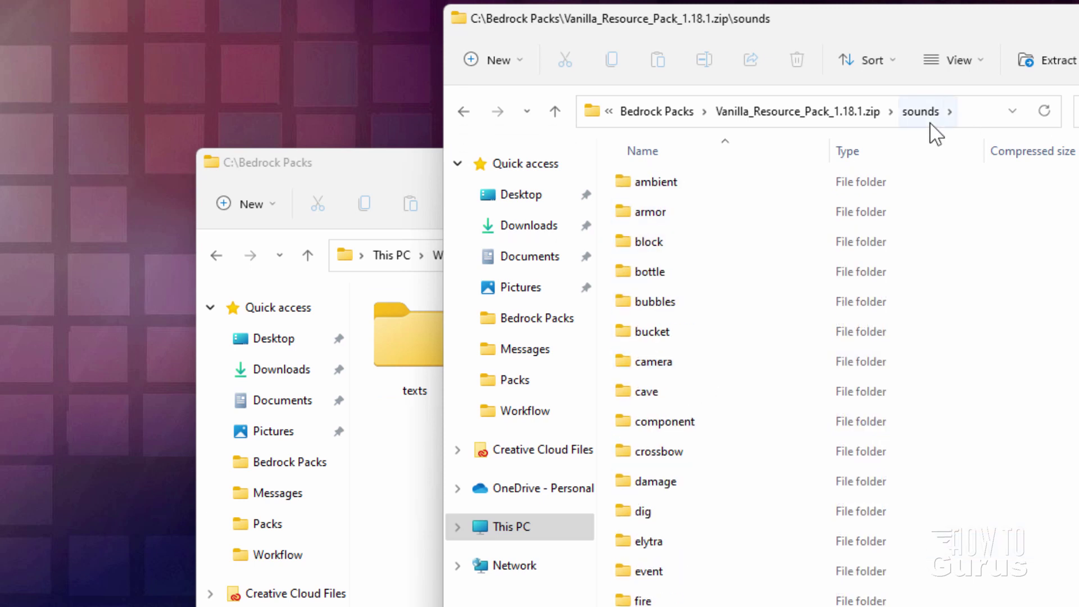
{"action": "key", "text": "alt+Tab"}
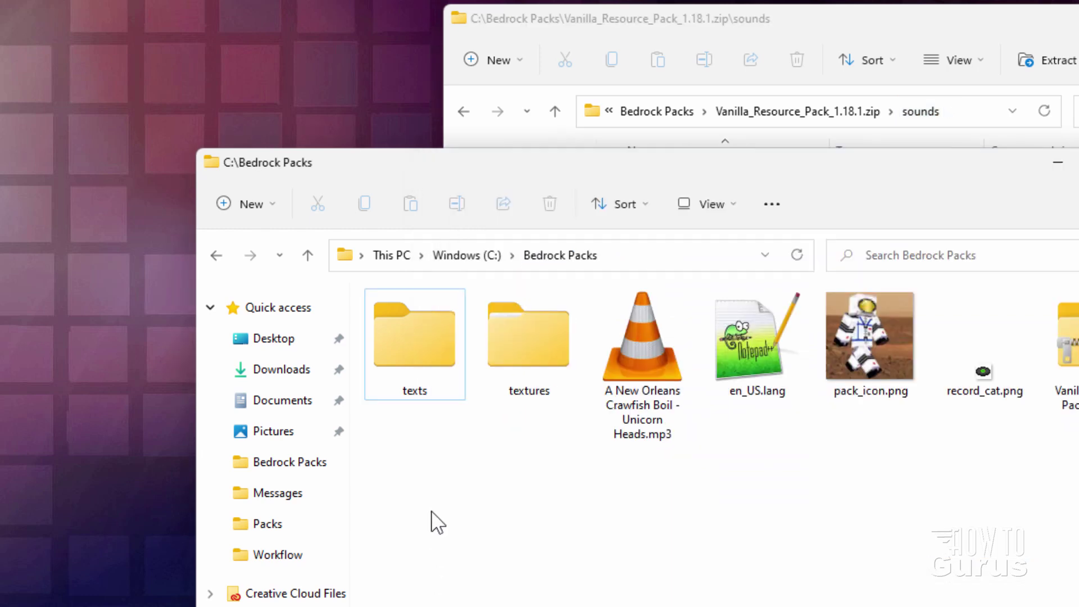
Create a sounds folder in Bedrock Packs with a music folder inside it
{"action": "left_click", "coordinate": [275, 204]}
{"action": "left_click", "coordinate": [260, 249]}
{"action": "type", "text": "sounds"}
{"action": "key", "text": "Return"}
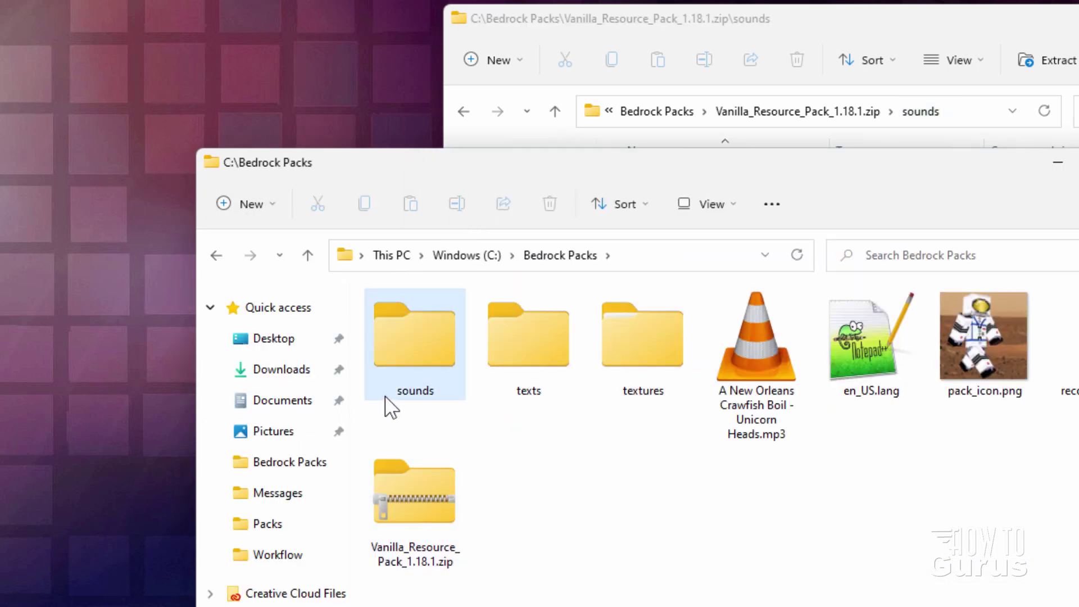
{"action": "double_click", "coordinate": [420, 342]}
{"action": "left_click", "coordinate": [275, 207]}
{"action": "left_click", "coordinate": [275, 249]}
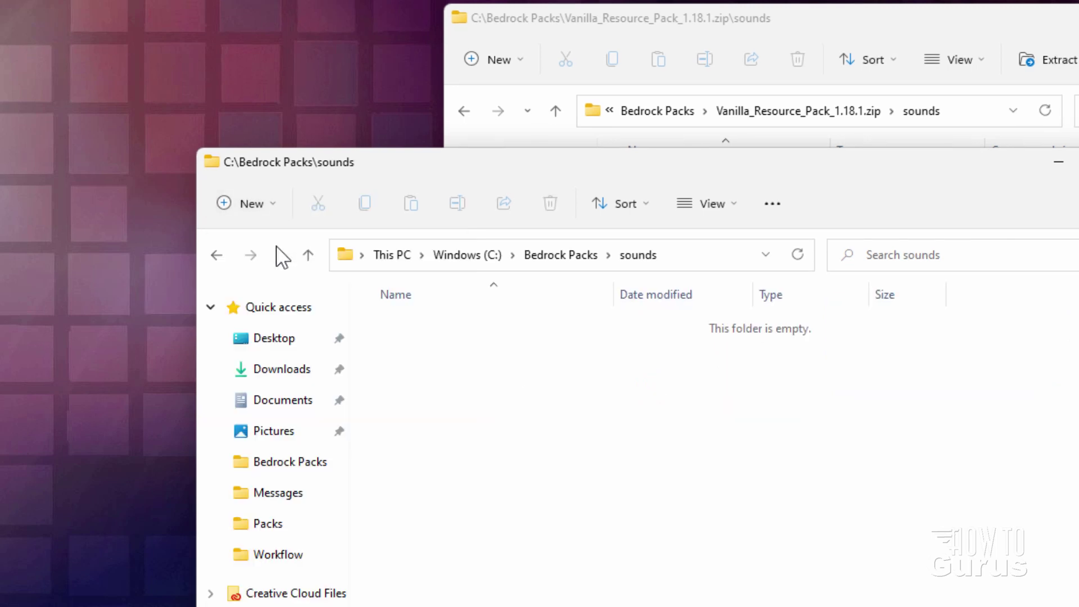
{"action": "type", "text": "music"}
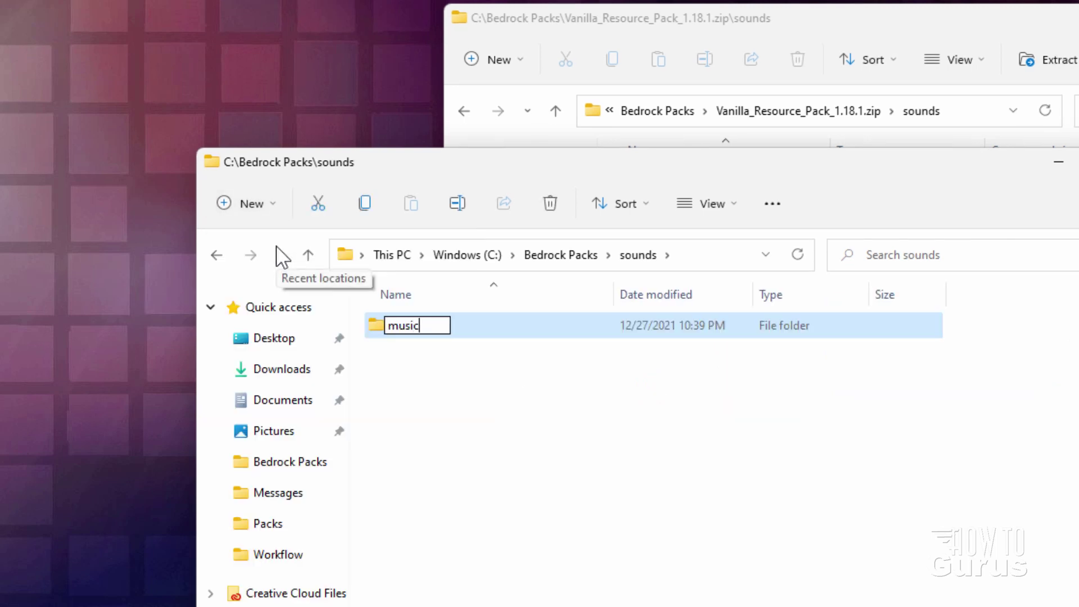
{"action": "key", "text": "Return"}
{"action": "double_click", "coordinate": [405, 332]}
Add a game folder inside music and a records folder inside game
{"action": "left_click", "coordinate": [279, 207]}
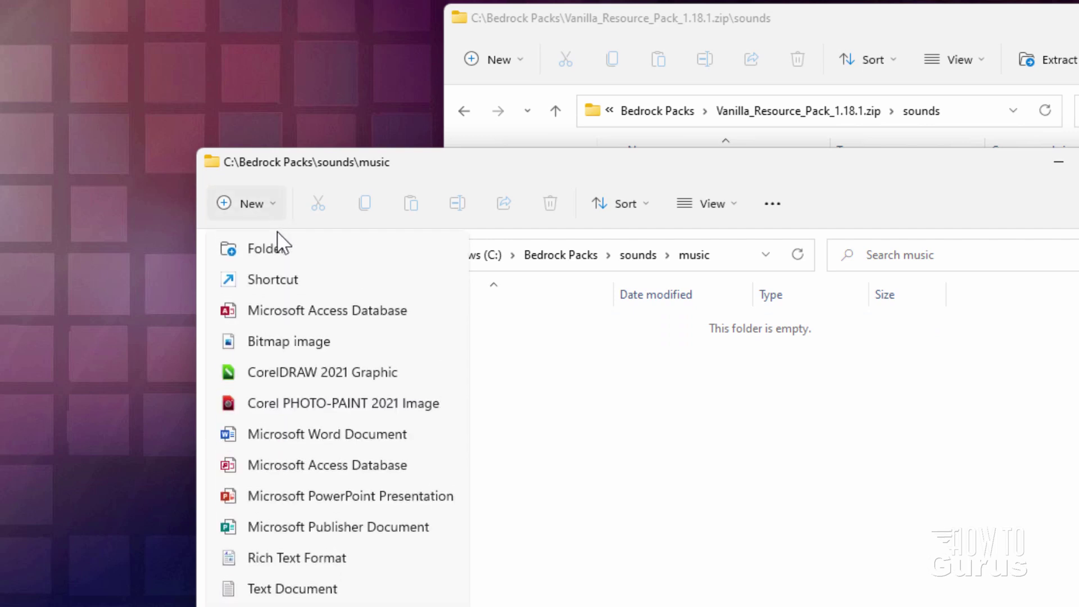
{"action": "left_click", "coordinate": [275, 248]}
{"action": "type", "text": "game"}
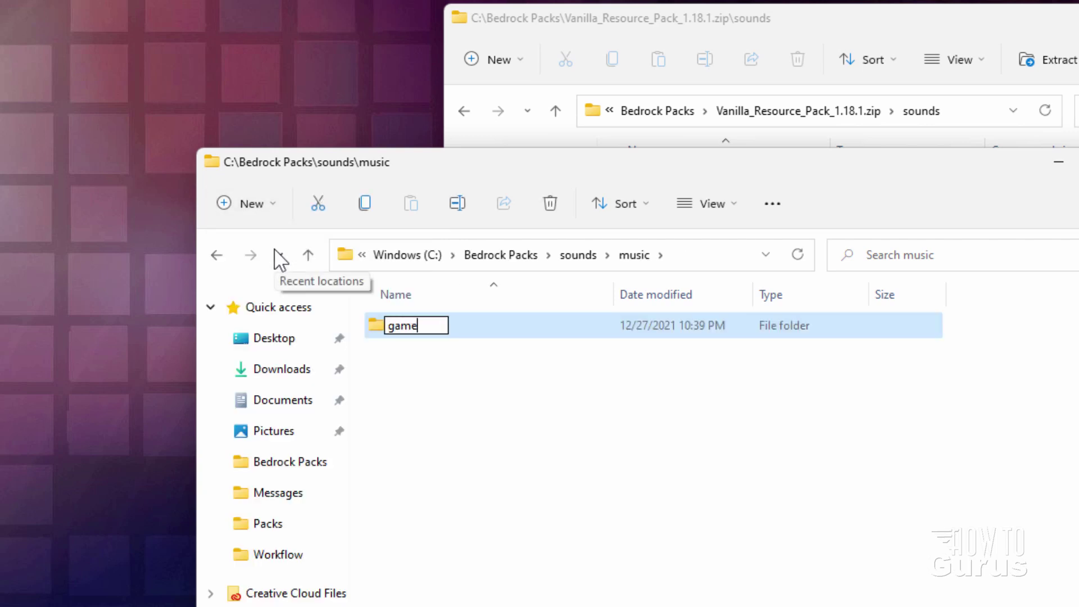
{"action": "left_click", "coordinate": [652, 438]}
{"action": "double_click", "coordinate": [385, 333]}
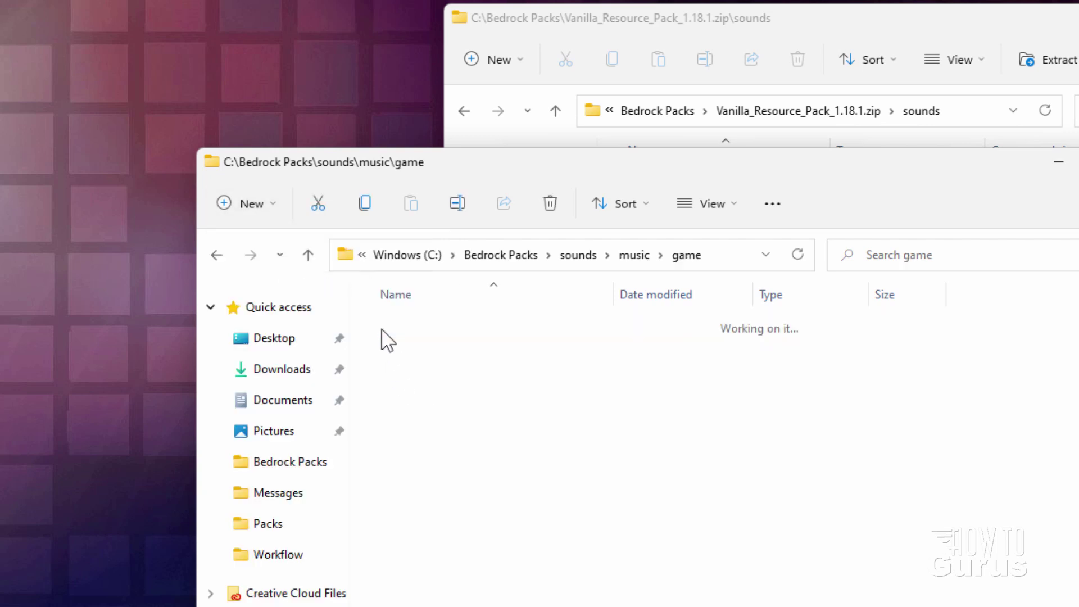
{"action": "left_click", "coordinate": [254, 209]}
{"action": "left_click", "coordinate": [282, 246]}
{"action": "type", "text": "records"}
{"action": "key", "text": "Return"}
{"action": "key", "text": "Return"}
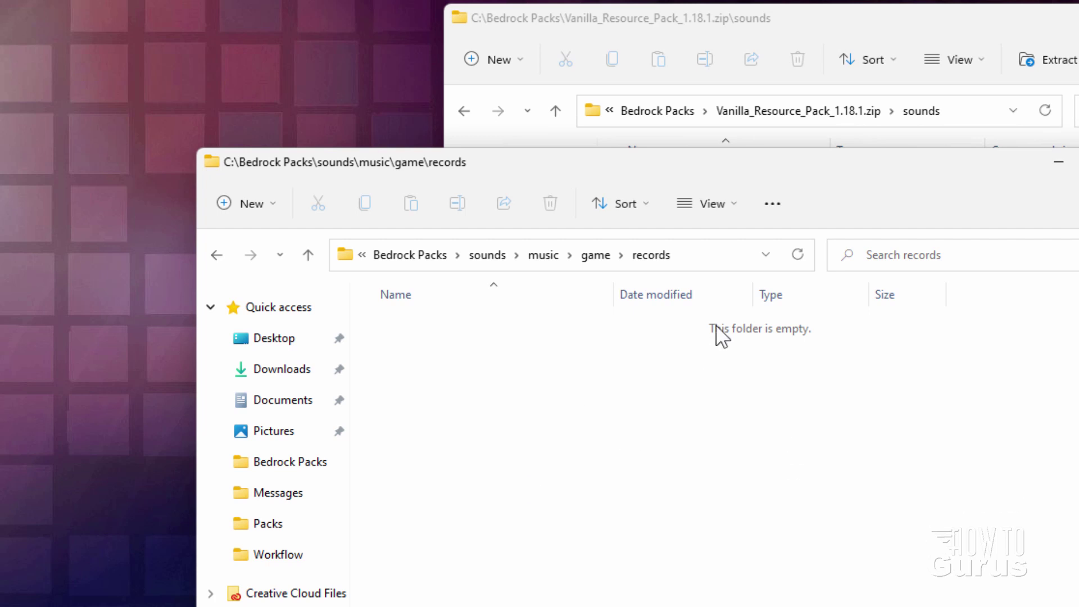
{"action": "left_click", "coordinate": [425, 255]}
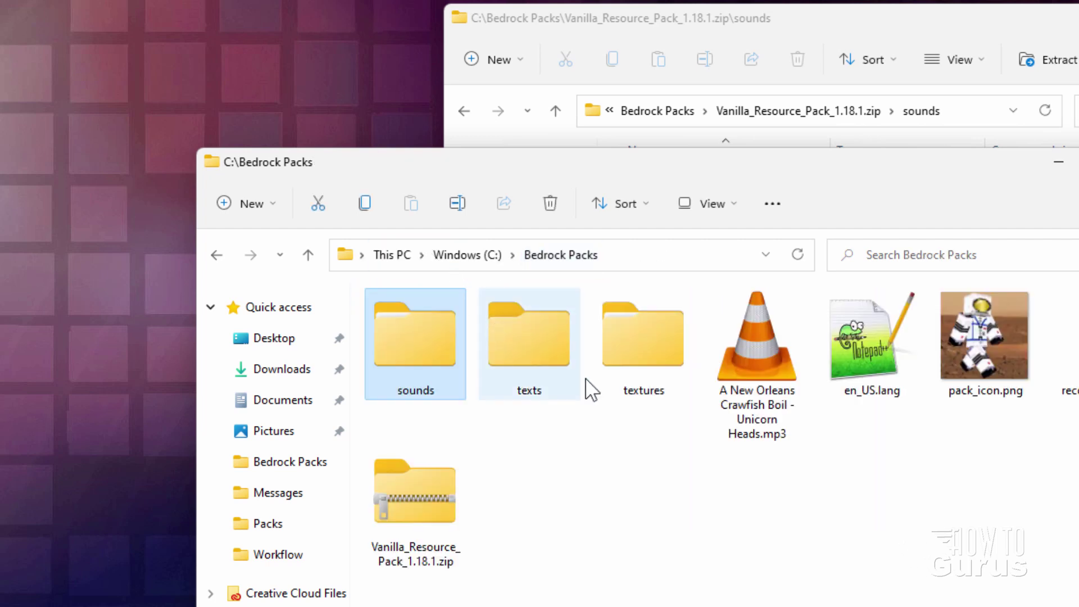
Copy manifest.json from the zip's root into the Bedrock Packs folder
{"action": "left_click", "coordinate": [882, 34]}
{"action": "left_click", "coordinate": [823, 113]}
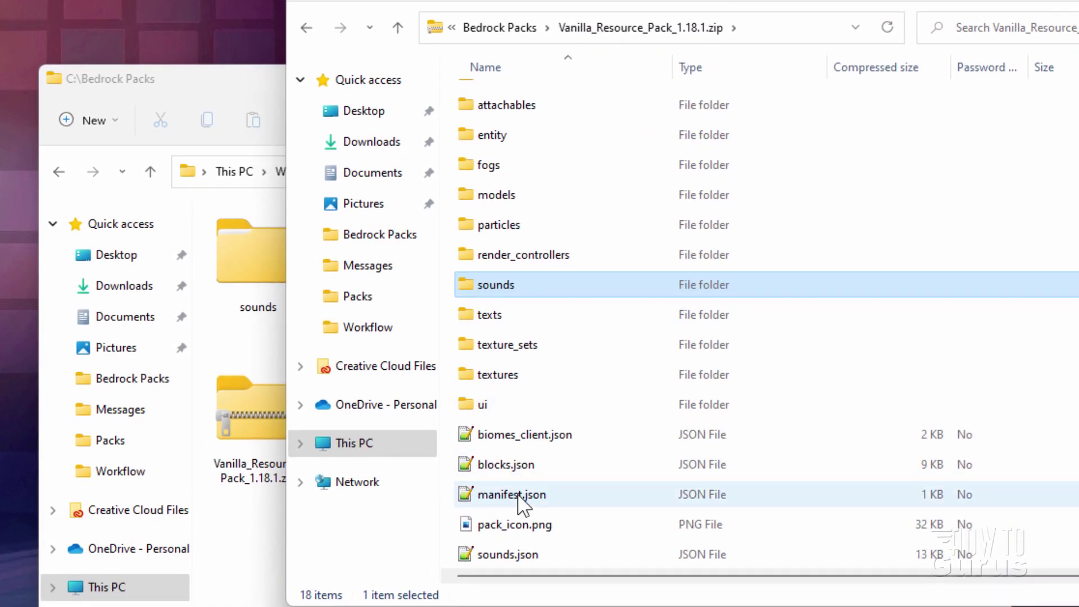
{"action": "left_click", "coordinate": [488, 496]}
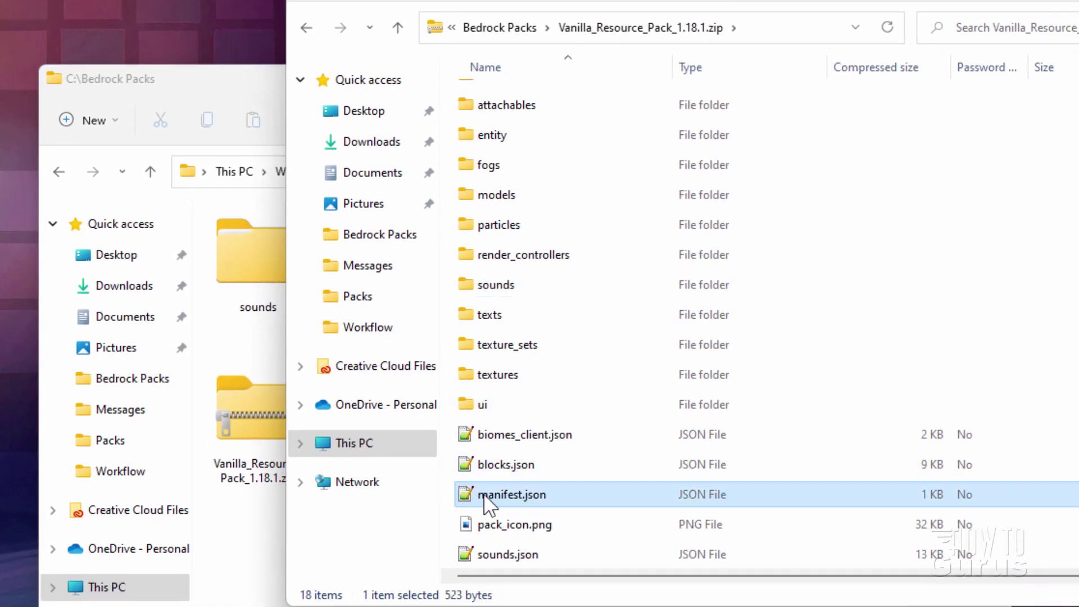
{"action": "left_click_drag", "start_coordinate": [490, 498], "coordinate": [270, 539]}
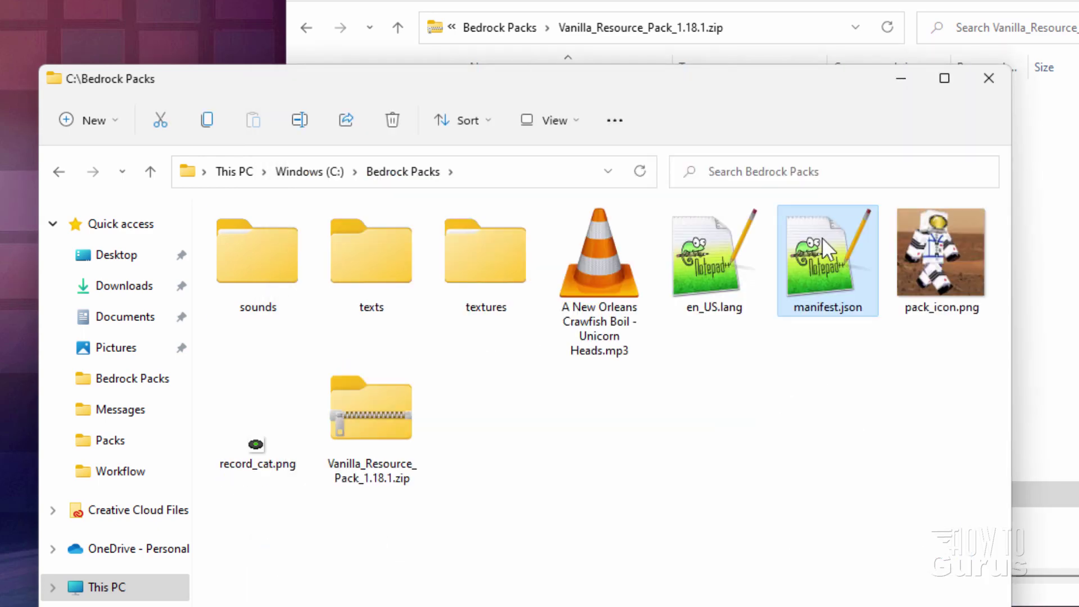
Select pack_icon.png in the zip, resize the zip window, then close it
{"action": "left_click", "coordinate": [1046, 524]}
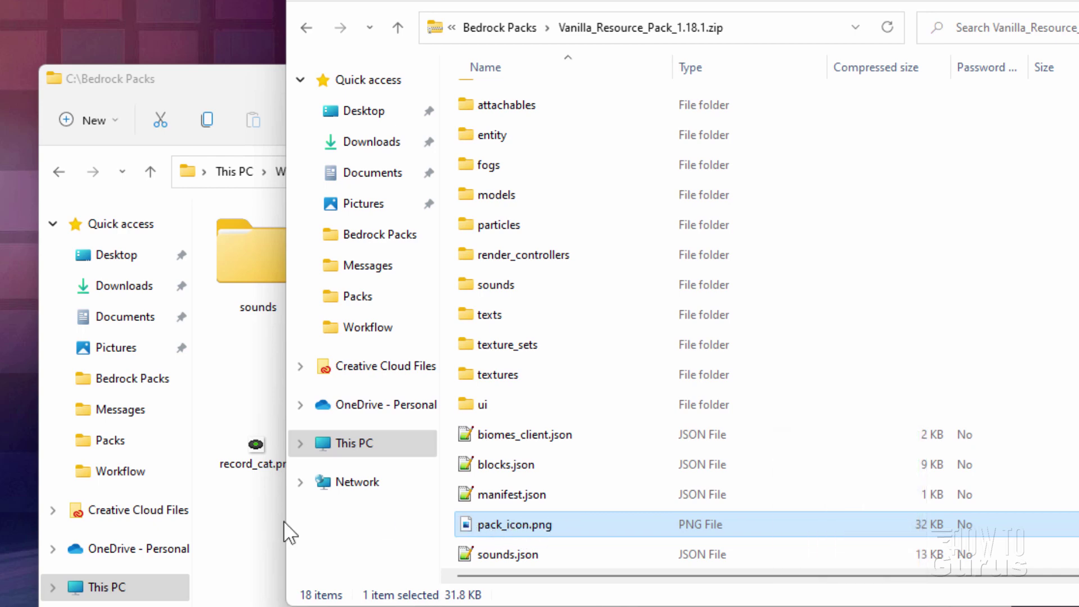
{"action": "left_click_drag", "start_coordinate": [679, 3], "coordinate": [544, 369]}
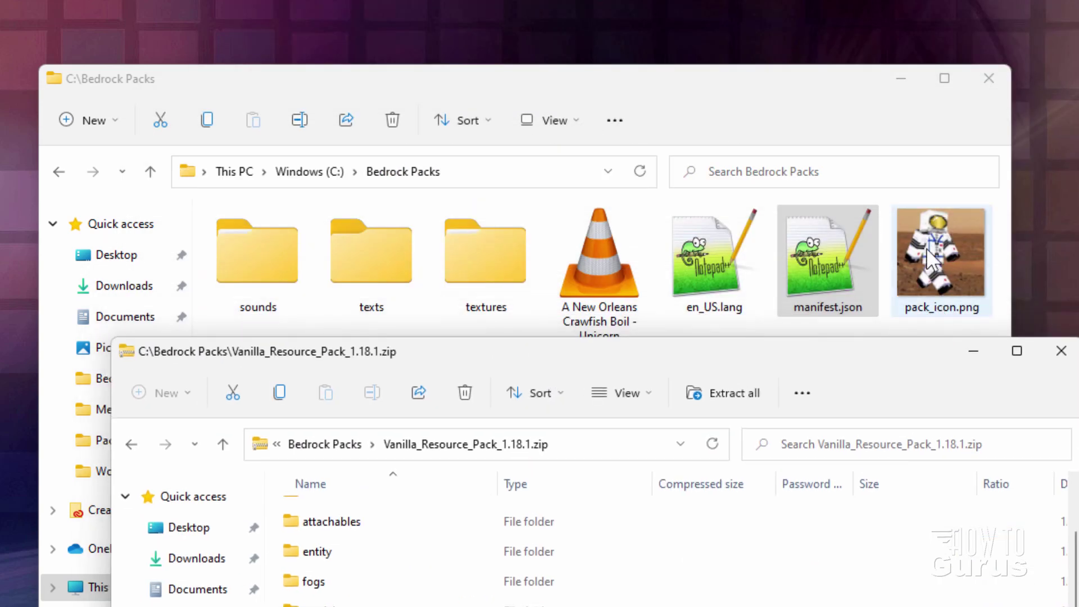
{"action": "left_click_drag", "start_coordinate": [821, 364], "coordinate": [835, 1]}
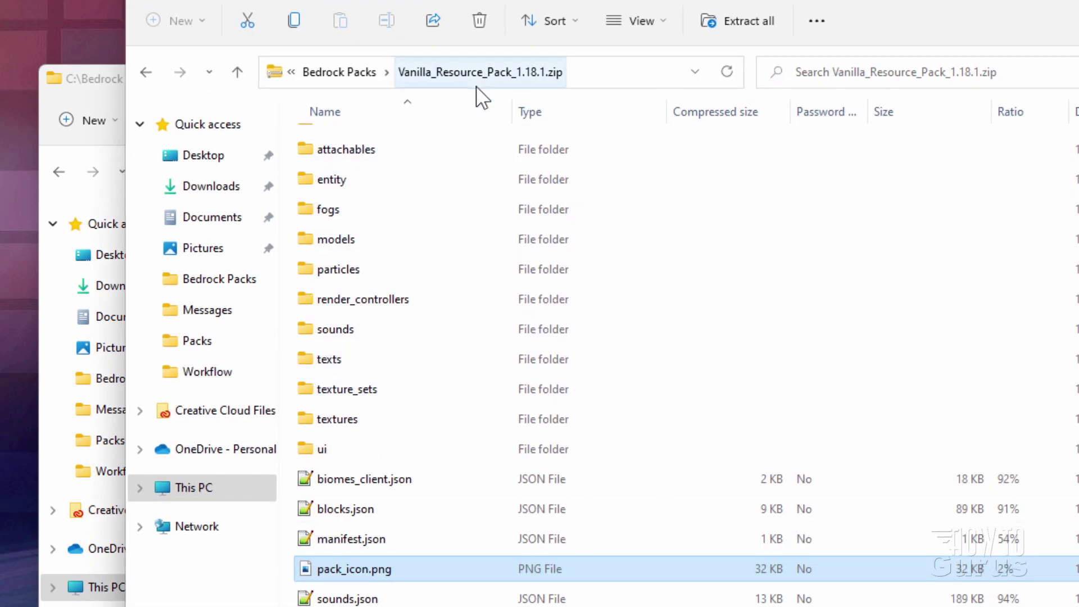
{"action": "left_click", "coordinate": [1062, 12]}
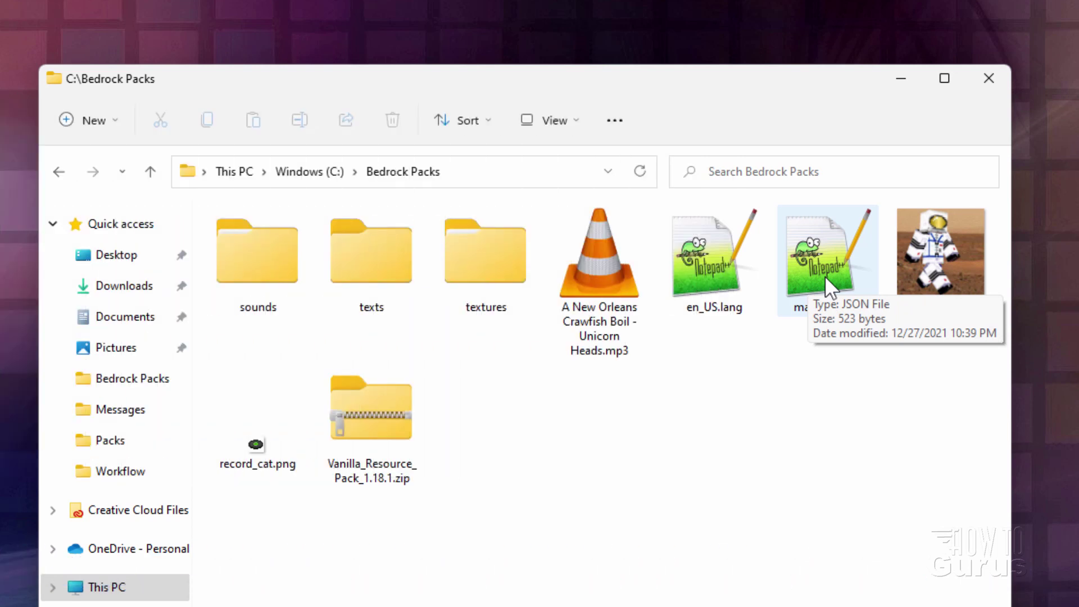
Open manifest.json and change the header description to Custom Record 1.18
{"action": "double_click", "coordinate": [825, 273]}
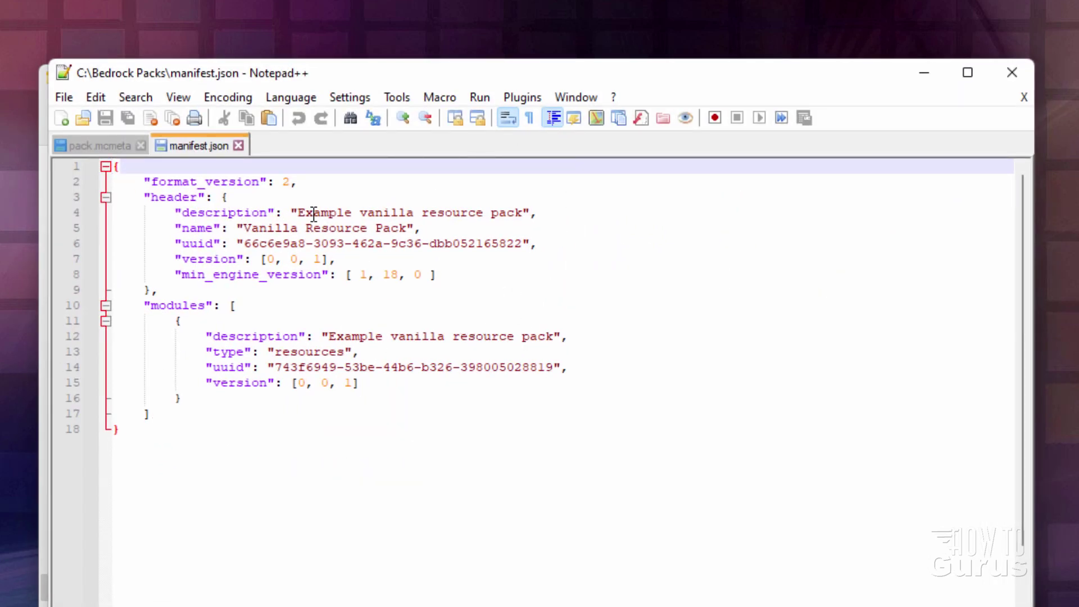
{"action": "left_click_drag", "start_coordinate": [522, 214], "coordinate": [300, 215]}
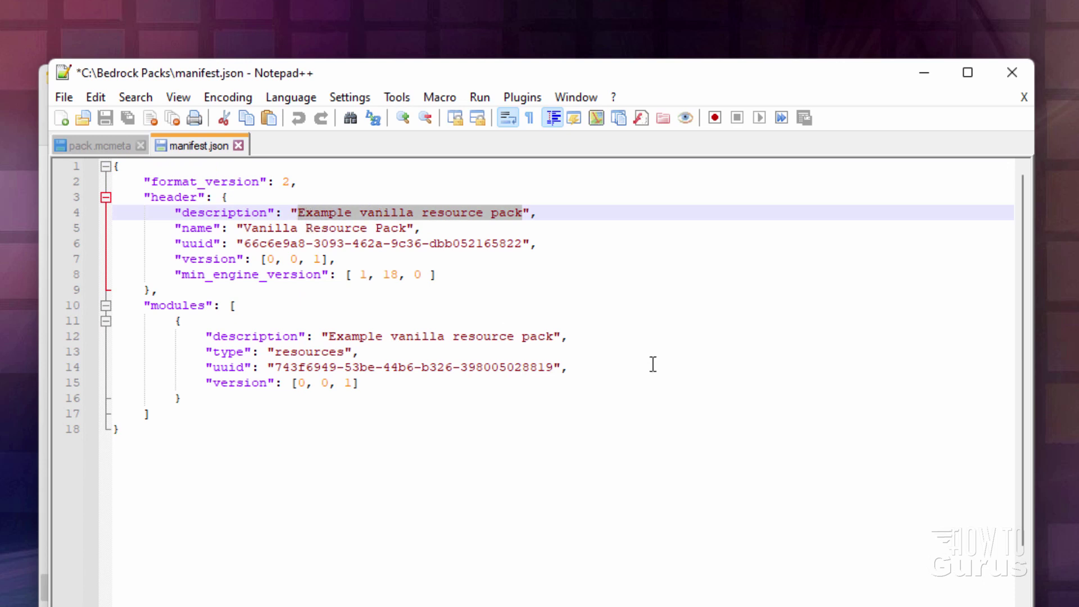
{"action": "key", "text": "BackSpace"}
{"action": "type", "text": "Custom "}
{"action": "type", "text": "Record"}
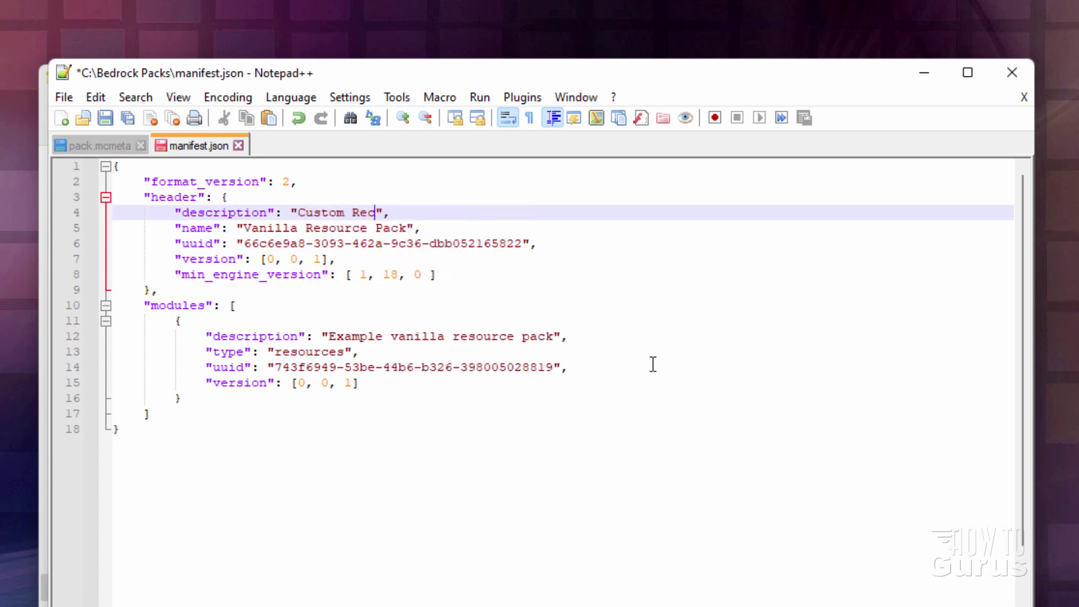
{"action": "type", "text": " 1.18"}
Paste Custom Record 1.18 over the pack name and the module description
{"action": "left_click_drag", "start_coordinate": [439, 213], "coordinate": [306, 215]}
{"action": "right_click", "coordinate": [306, 218]}
{"action": "left_click", "coordinate": [358, 245]}
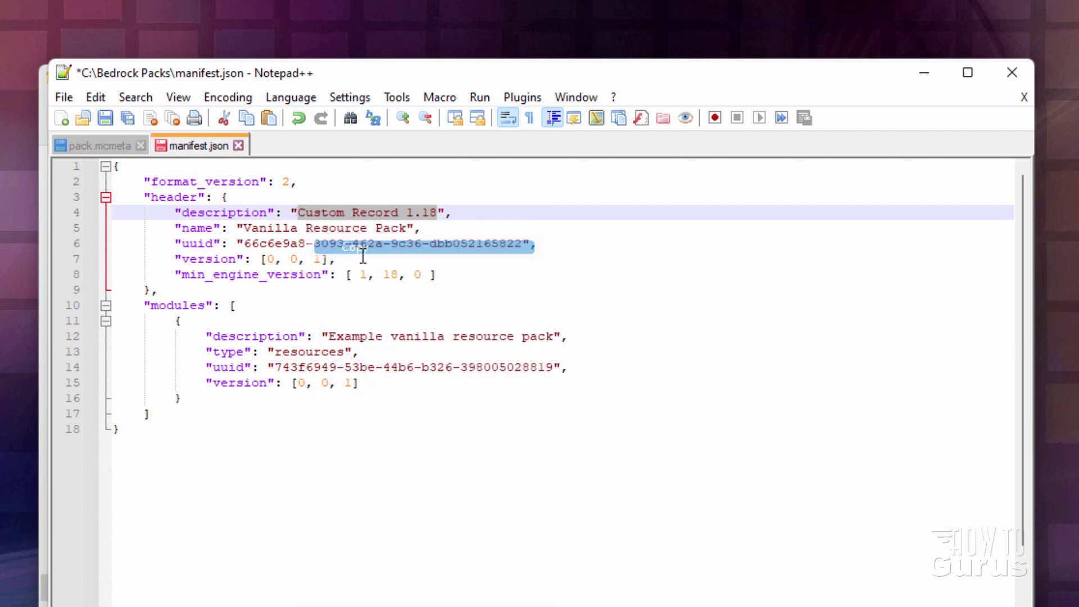
{"action": "left_click", "coordinate": [371, 233]}
{"action": "left_click_drag", "start_coordinate": [409, 229], "coordinate": [248, 227]}
{"action": "right_click", "coordinate": [257, 225]}
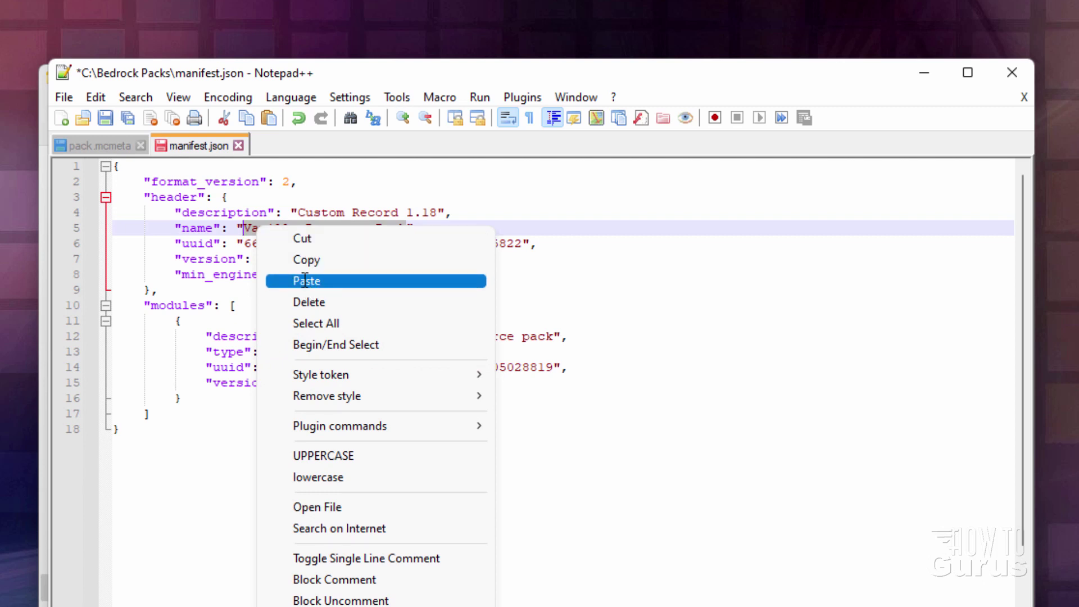
{"action": "left_click", "coordinate": [308, 280]}
{"action": "left_click_drag", "start_coordinate": [558, 337], "coordinate": [333, 336]}
{"action": "right_click", "coordinate": [345, 333]}
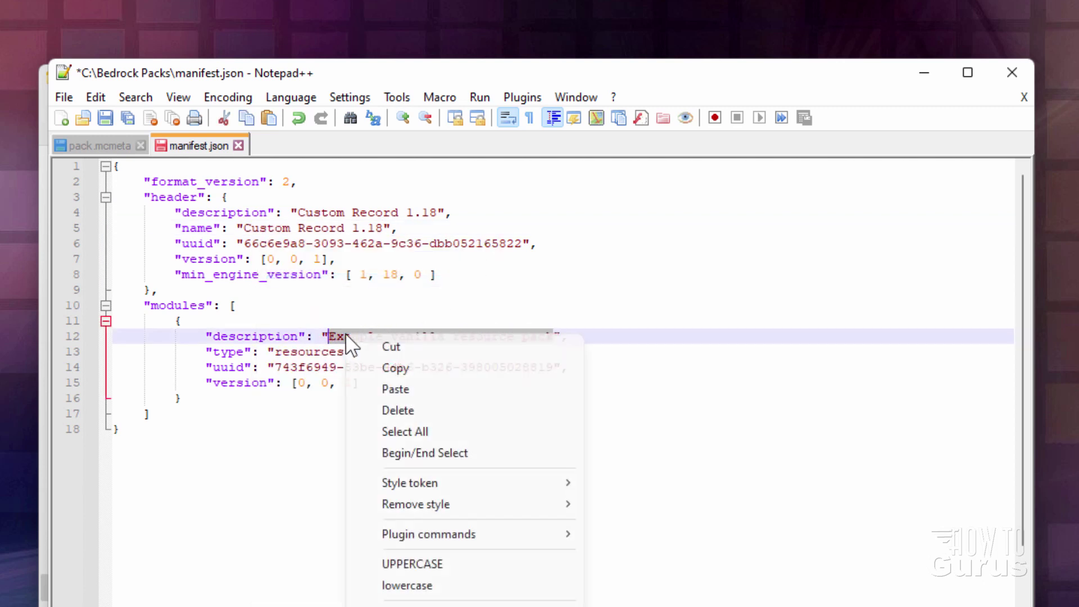
{"action": "left_click", "coordinate": [408, 389]}
{"action": "left_click", "coordinate": [505, 318]}
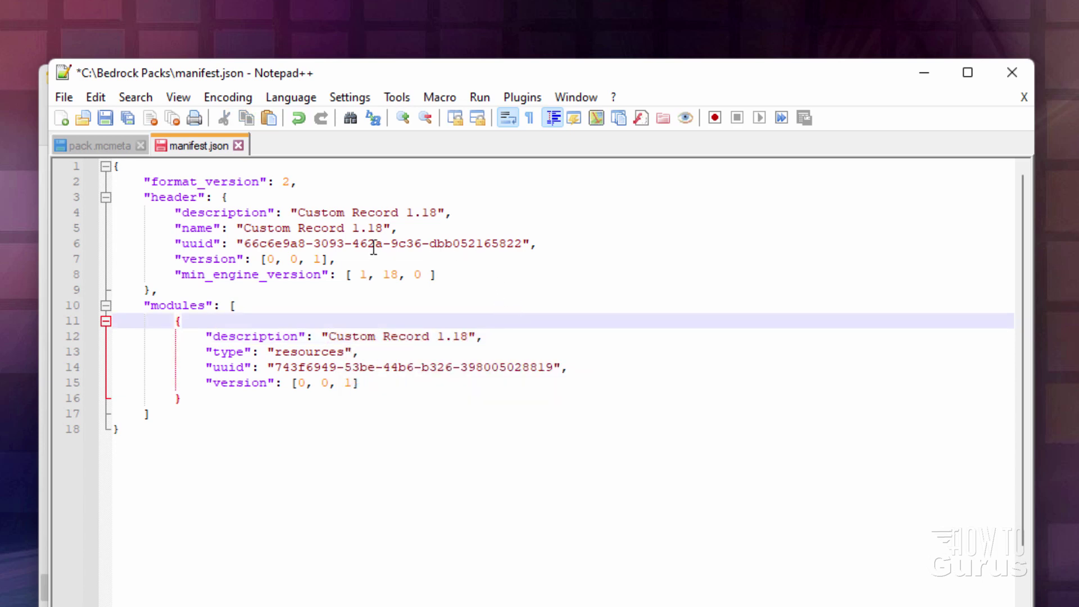
Select the header and module uuid values in manifest.json
{"action": "left_click_drag", "start_coordinate": [523, 243], "coordinate": [252, 244]}
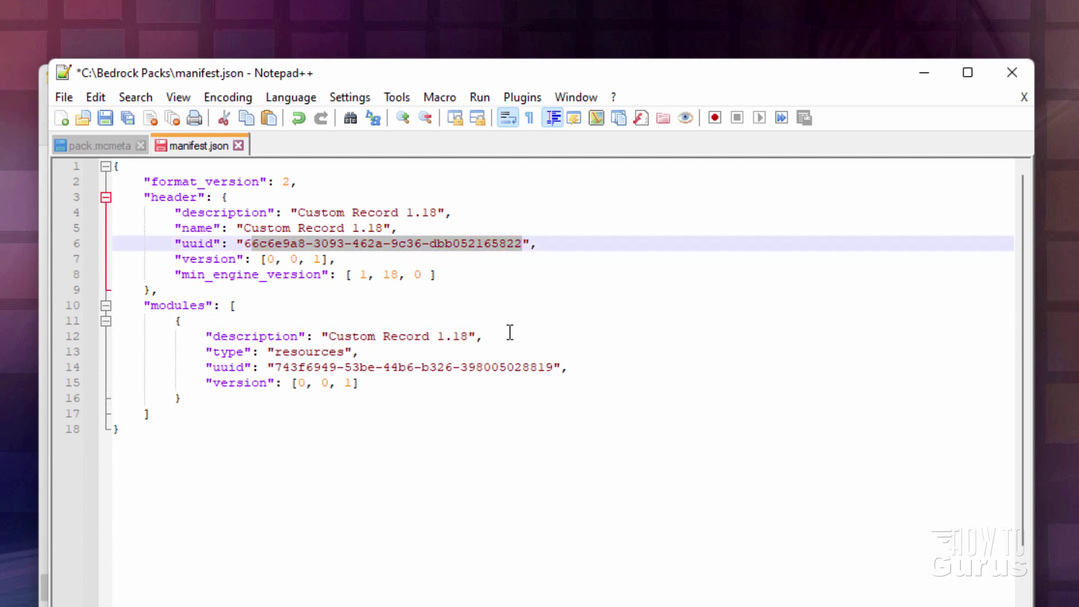
{"action": "left_click", "coordinate": [554, 367]}
{"action": "left_click_drag", "start_coordinate": [553, 367], "coordinate": [306, 367]}
{"action": "left_click", "coordinate": [495, 258]}
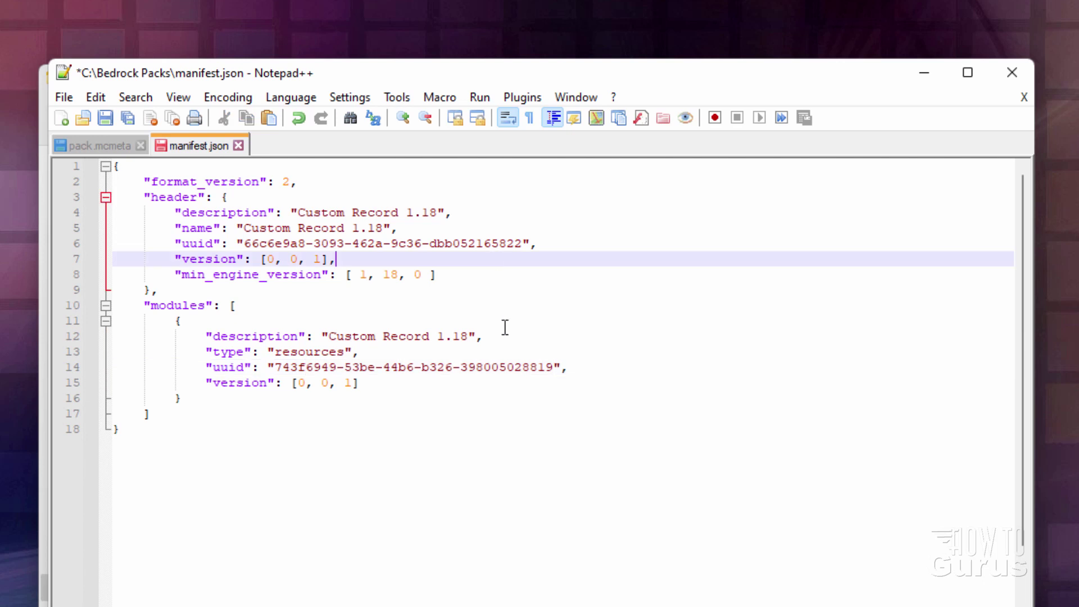
Change the end of the header uuid in manifest.json so it ends in 165839
{"action": "left_click", "coordinate": [506, 367]}
{"action": "left_click", "coordinate": [514, 244]}
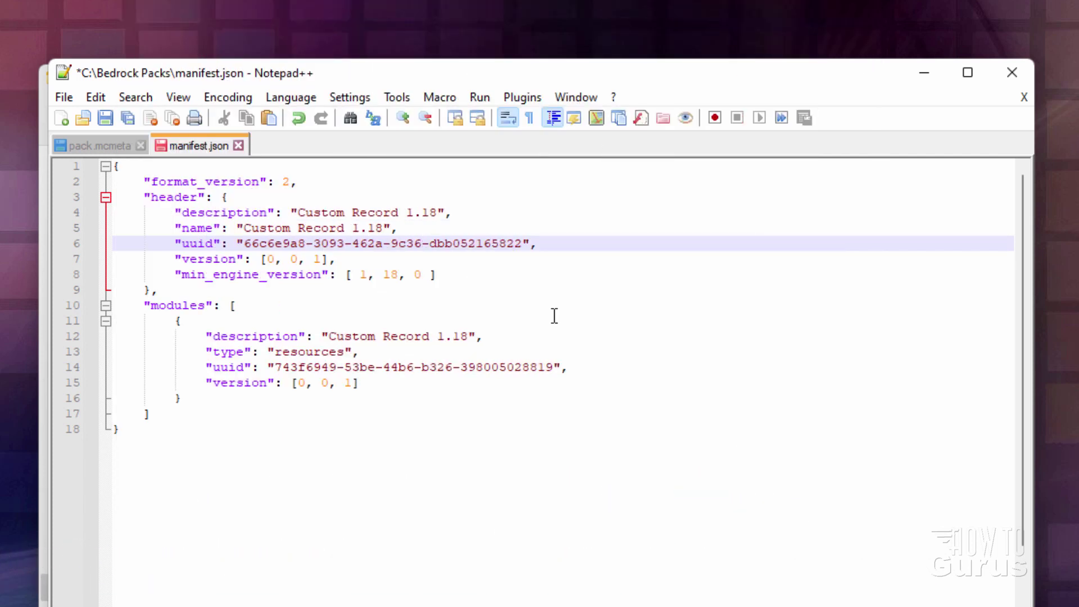
{"action": "left_click", "coordinate": [523, 244]}
{"action": "type", "text": "9"}
Change the module uuid's last digits to 36 so it ends 028836, then check both uuids
{"action": "left_click", "coordinate": [555, 368]}
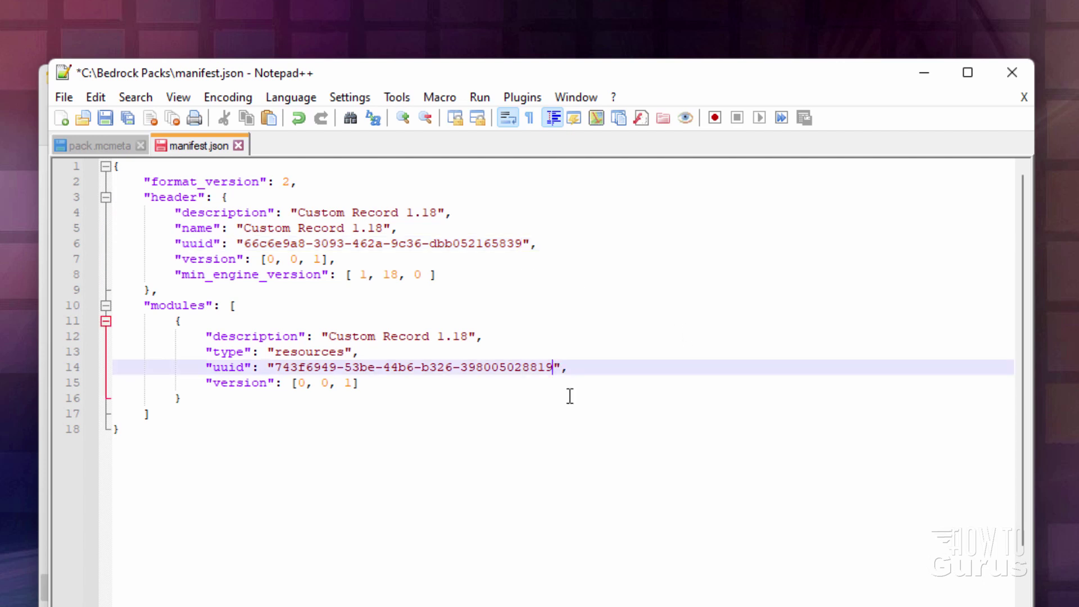
{"action": "key", "text": "BackSpace"}
{"action": "key", "text": "BackSpace"}
{"action": "type", "text": "36"}
{"action": "left_click", "coordinate": [569, 399]}
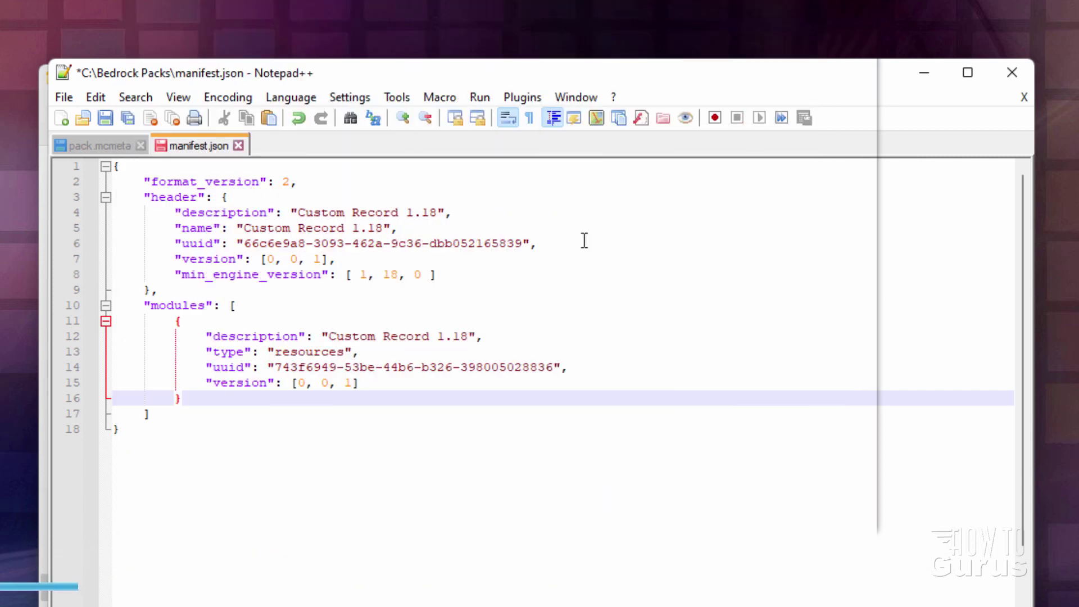
{"action": "left_click_drag", "start_coordinate": [529, 243], "coordinate": [239, 247]}
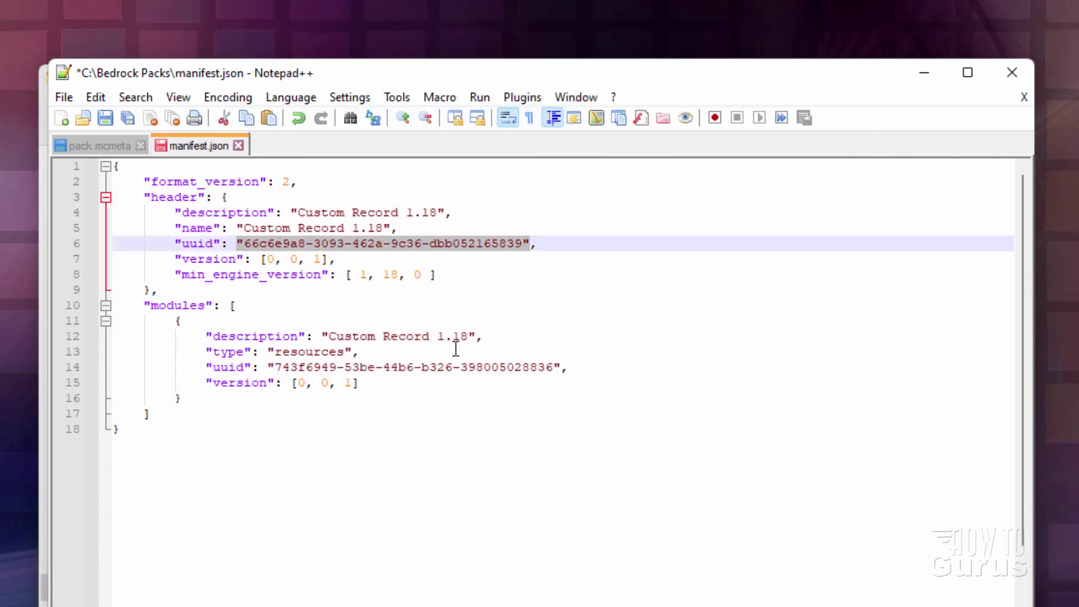
{"action": "left_click_drag", "start_coordinate": [560, 367], "coordinate": [230, 368]}
{"action": "left_click", "coordinate": [600, 378]}
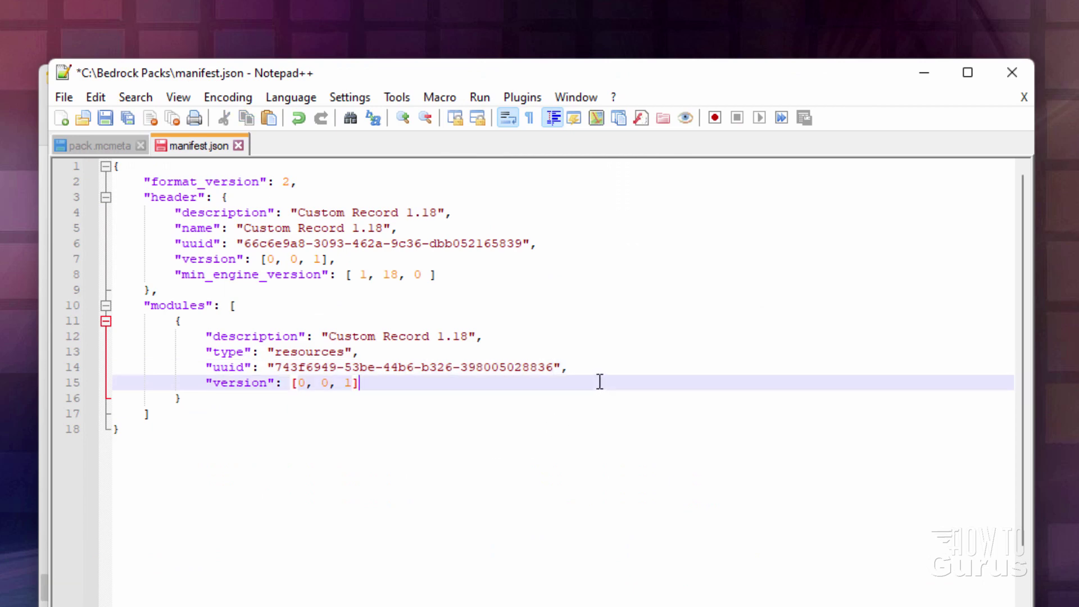
{"action": "left_click", "coordinate": [421, 274]}
Save and close manifest.json, then open en_US.lang from the pack folder in Notepad++
{"action": "left_click", "coordinate": [104, 119]}
{"action": "left_click", "coordinate": [1012, 72]}
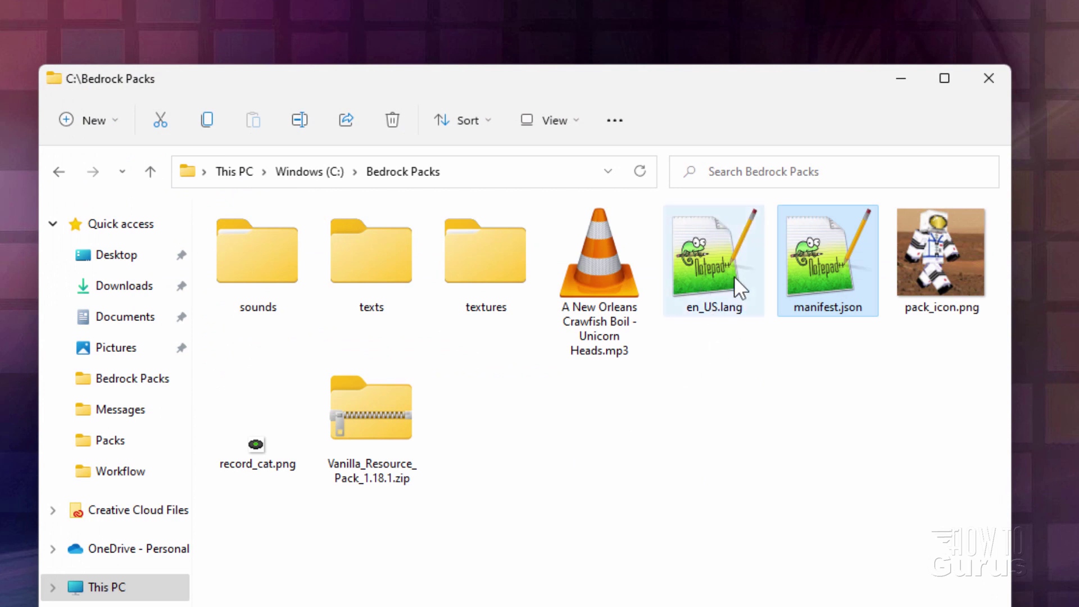
{"action": "mouse_move", "coordinate": [687, 265]}
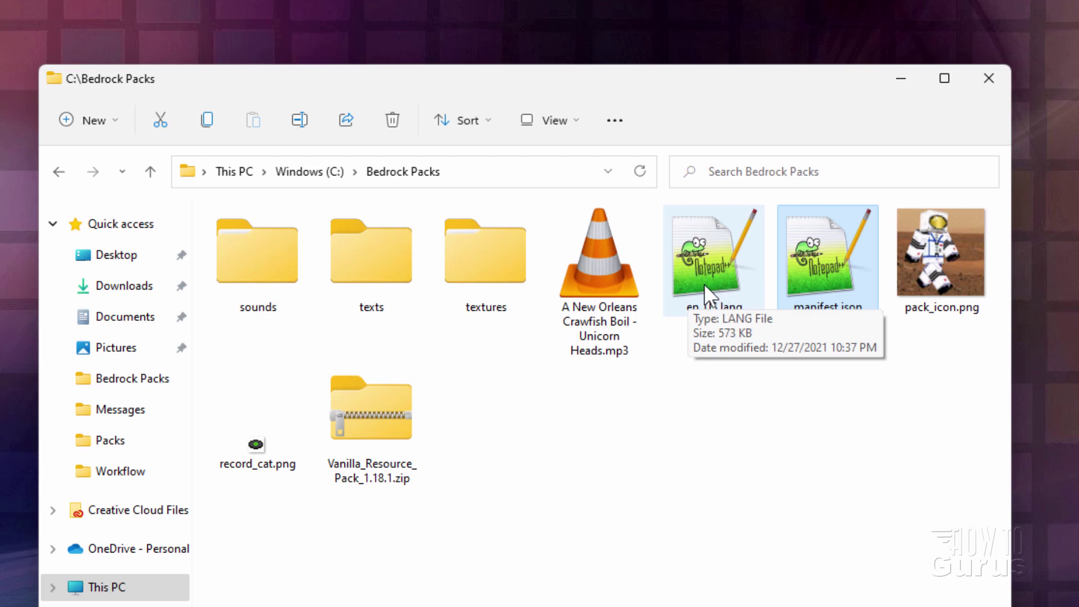
{"action": "double_click", "coordinate": [700, 254]}
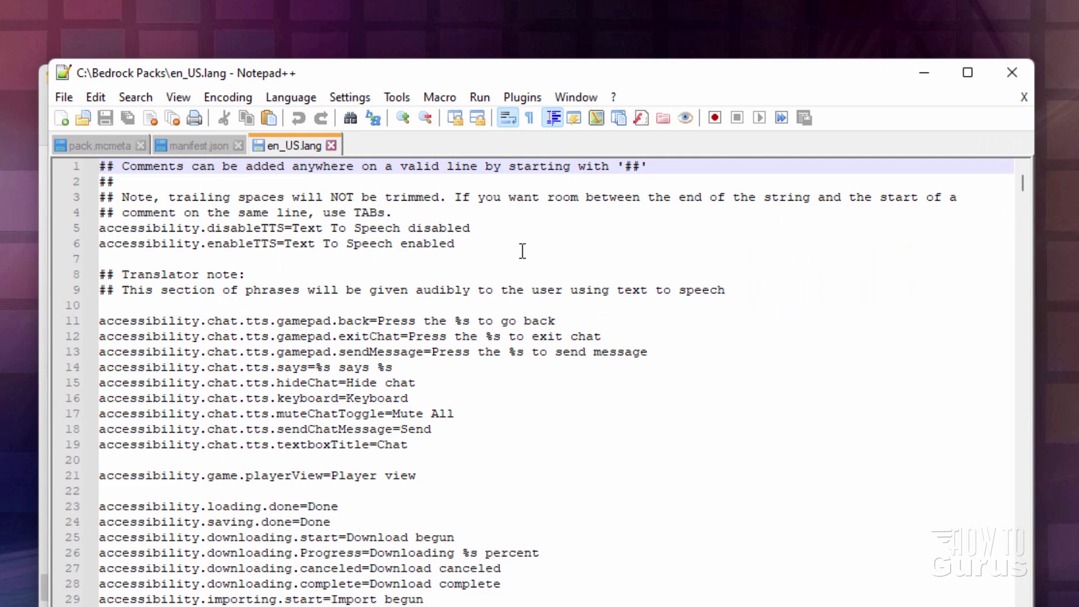
Find item.record in en_US.lang and select 'C418 - cat' on line 4843
{"action": "left_click", "coordinate": [132, 97]}
{"action": "left_click", "coordinate": [183, 120]}
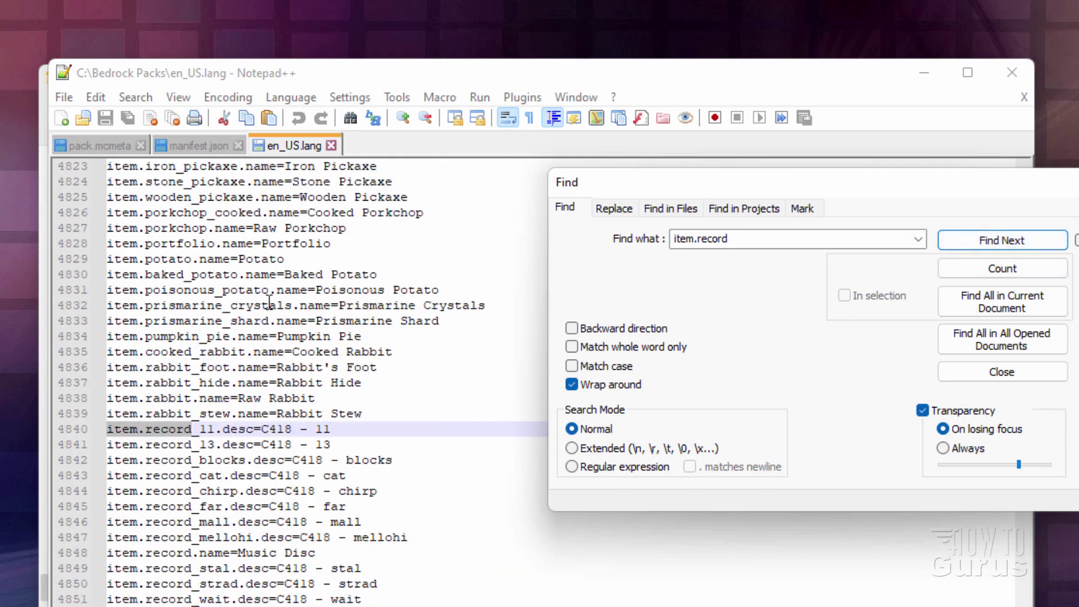
{"action": "left_click", "coordinate": [1076, 182]}
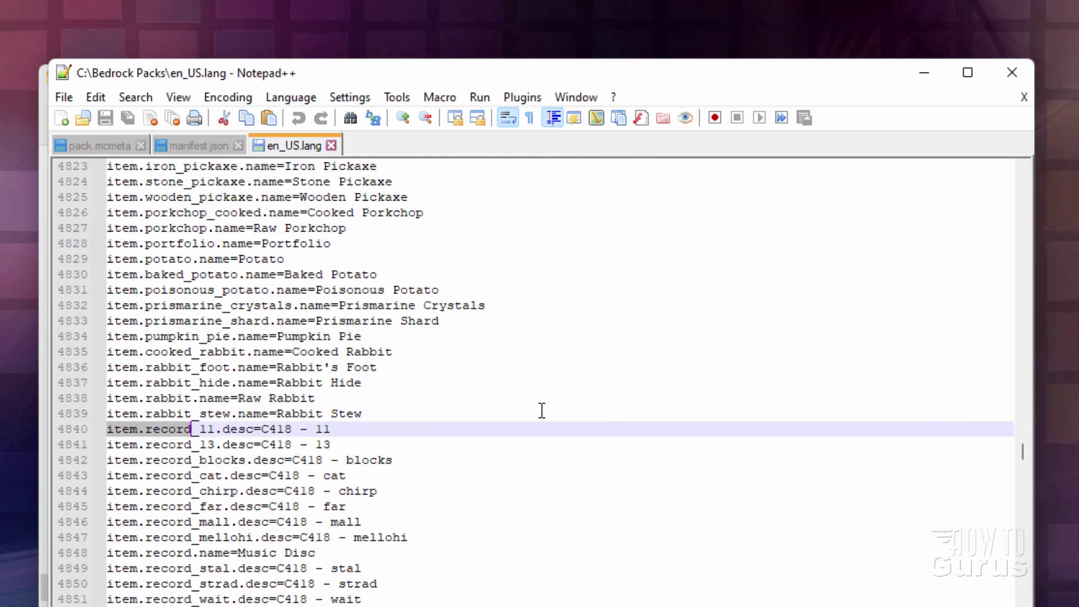
{"action": "scroll", "coordinate": [396, 413], "scroll_direction": "down", "scroll_amount": 2}
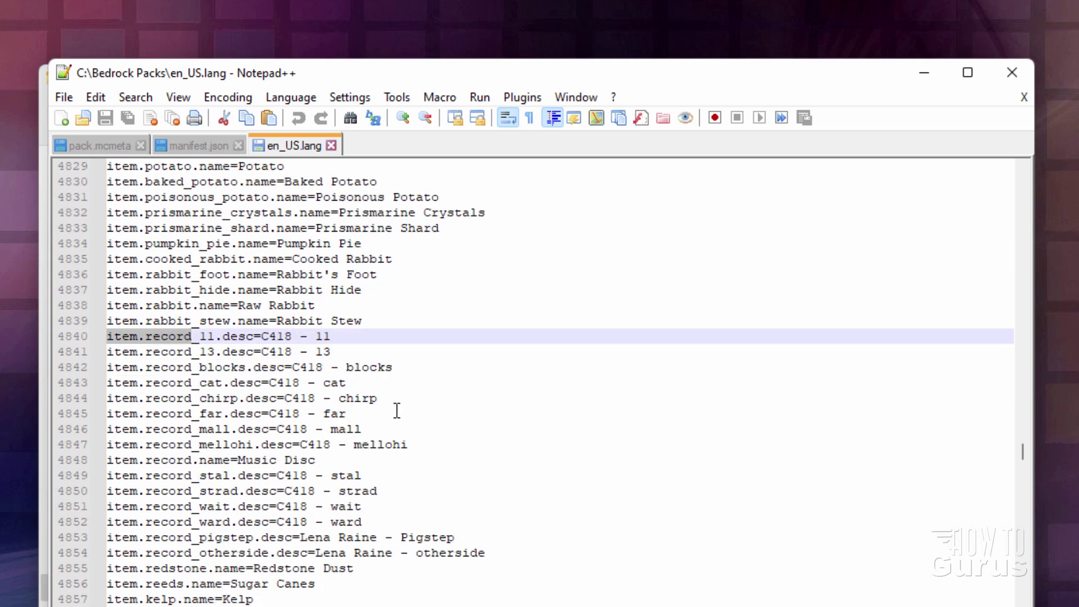
{"action": "scroll", "coordinate": [385, 420], "scroll_direction": "down", "scroll_amount": 1}
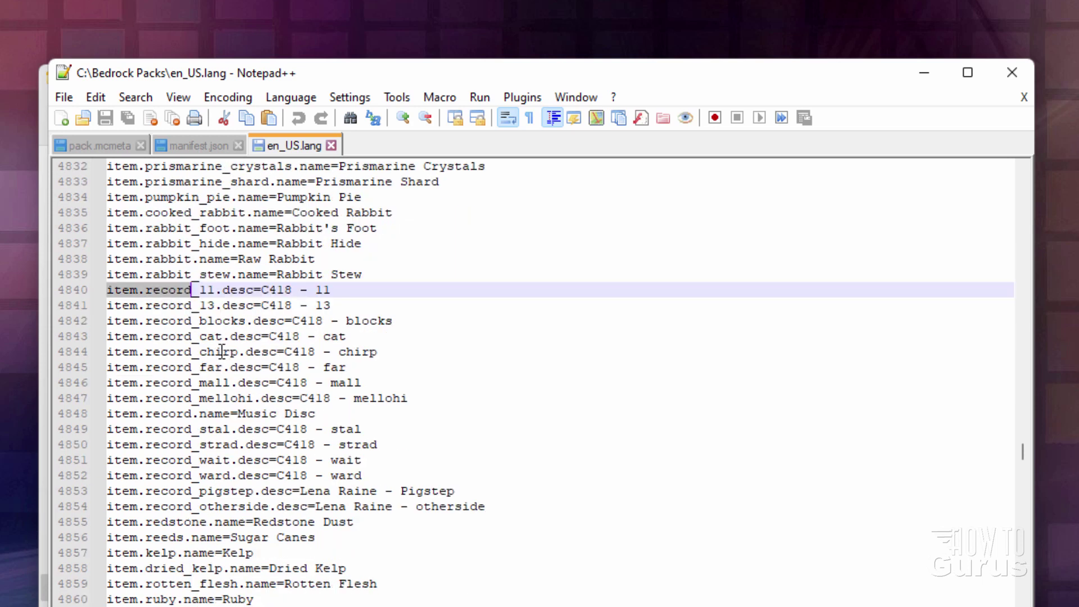
{"action": "left_click_drag", "start_coordinate": [224, 336], "coordinate": [199, 336]}
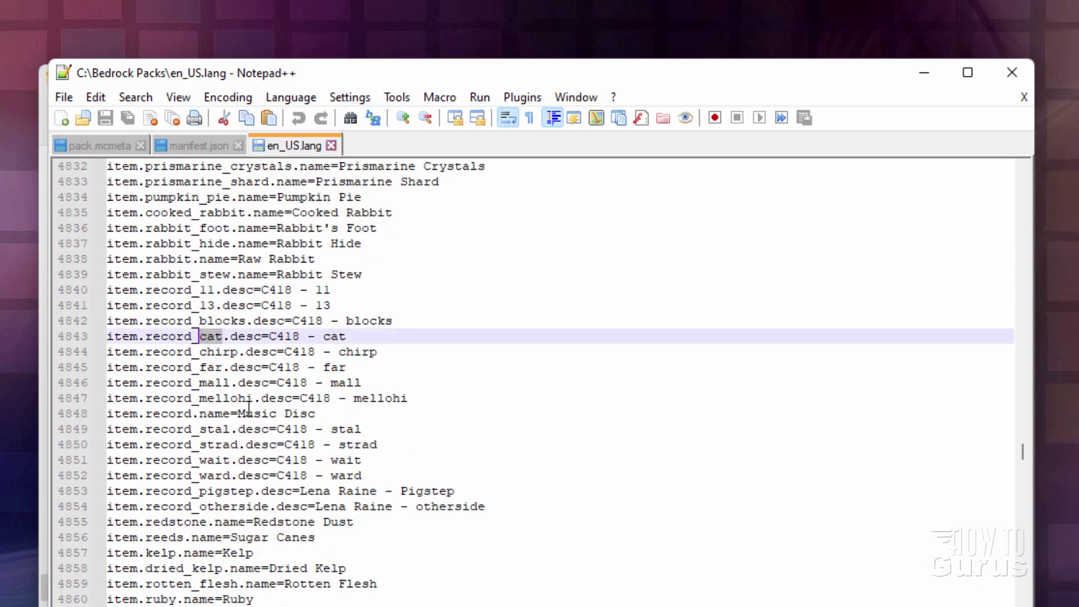
{"action": "left_click", "coordinate": [245, 351]}
{"action": "left_click_drag", "start_coordinate": [345, 336], "coordinate": [269, 336]}
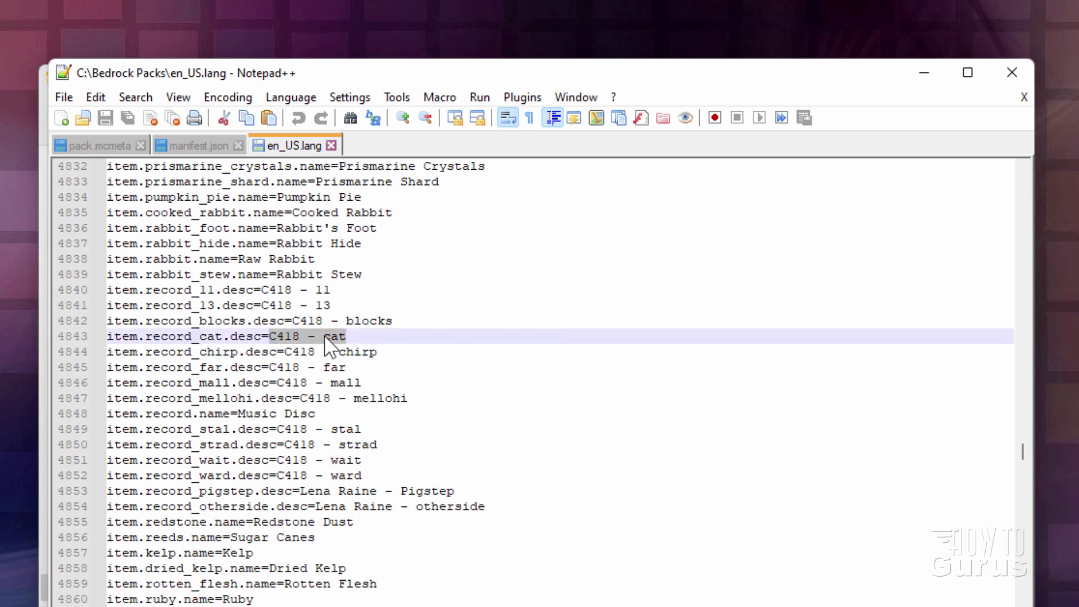
{"action": "left_click_drag", "start_coordinate": [539, 79], "coordinate": [675, 101]}
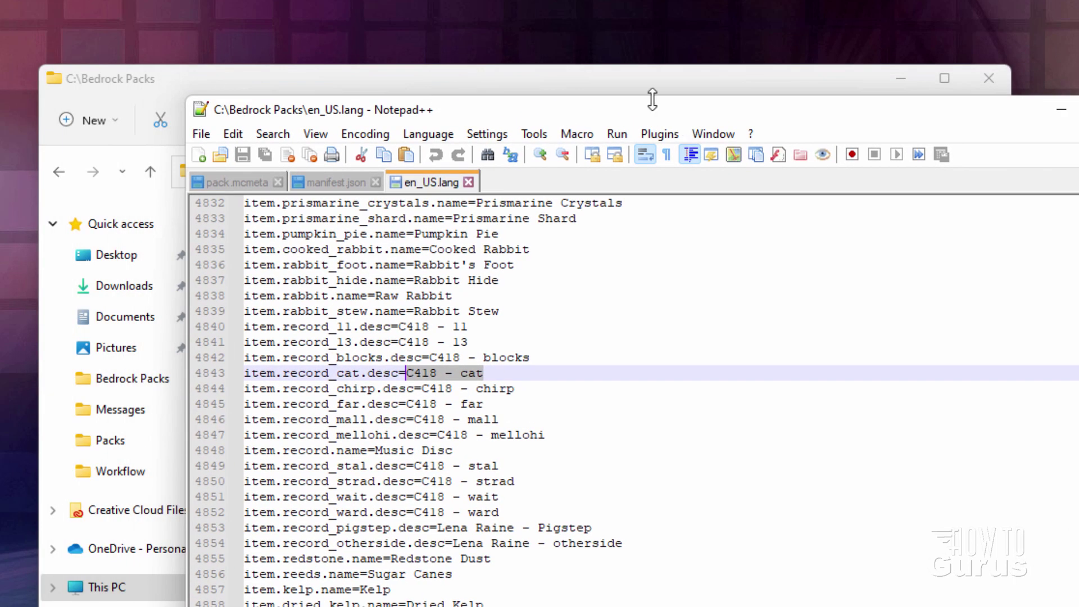
Copy the song mp3's file name, A New Orleans Crawfish Boil - Unicorn Heads, from File Explorer
{"action": "key", "text": "alt+Tab"}
{"action": "left_click", "coordinate": [605, 328]}
{"action": "left_click", "coordinate": [598, 322]}
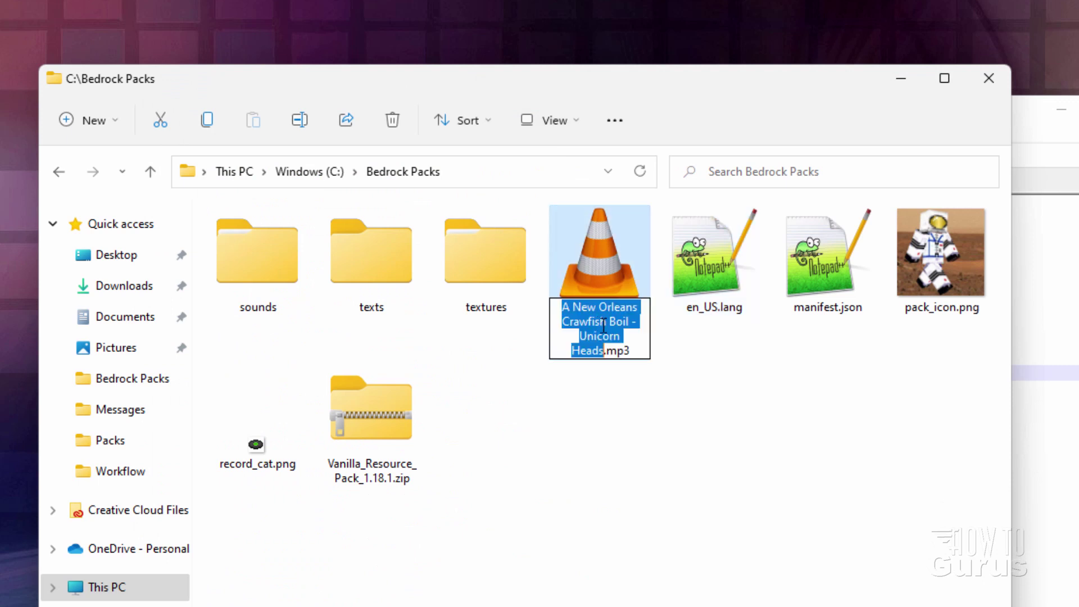
{"action": "right_click", "coordinate": [609, 324]}
{"action": "left_click", "coordinate": [642, 386]}
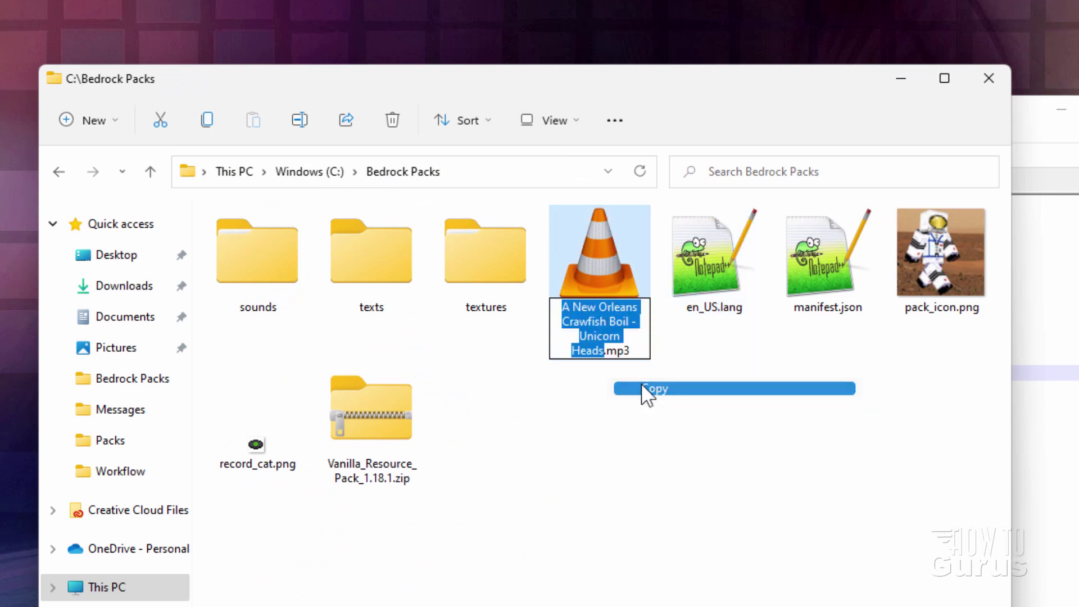
Paste the song title over 'C418 - cat' on line 4843 and save en_US.lang
{"action": "key", "text": "alt+Tab"}
{"action": "left_click_drag", "start_coordinate": [483, 373], "coordinate": [419, 373]}
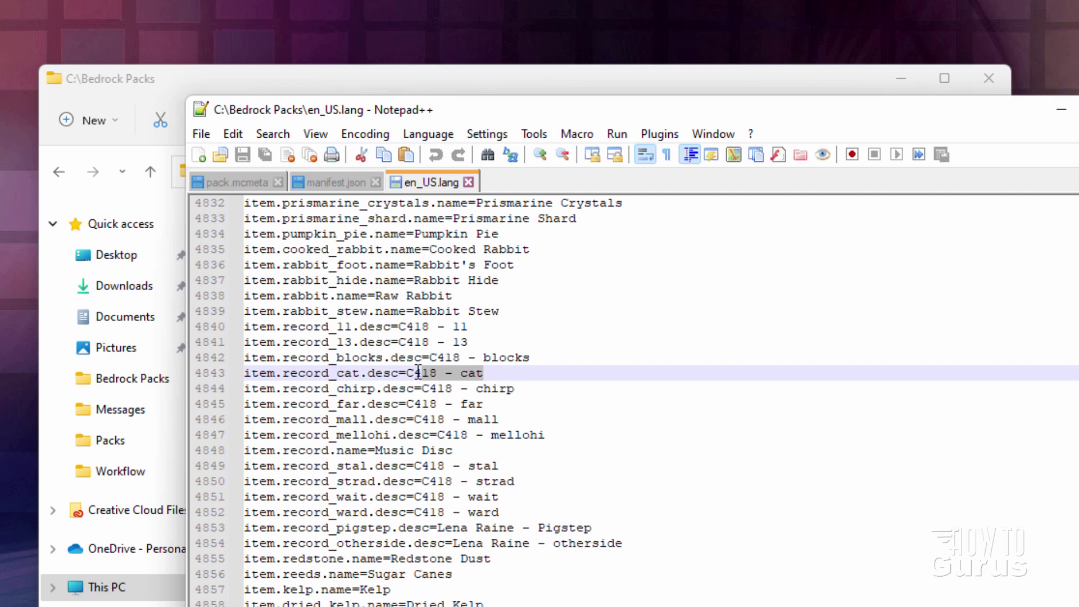
{"action": "right_click", "coordinate": [478, 375]}
{"action": "left_click", "coordinate": [506, 426]}
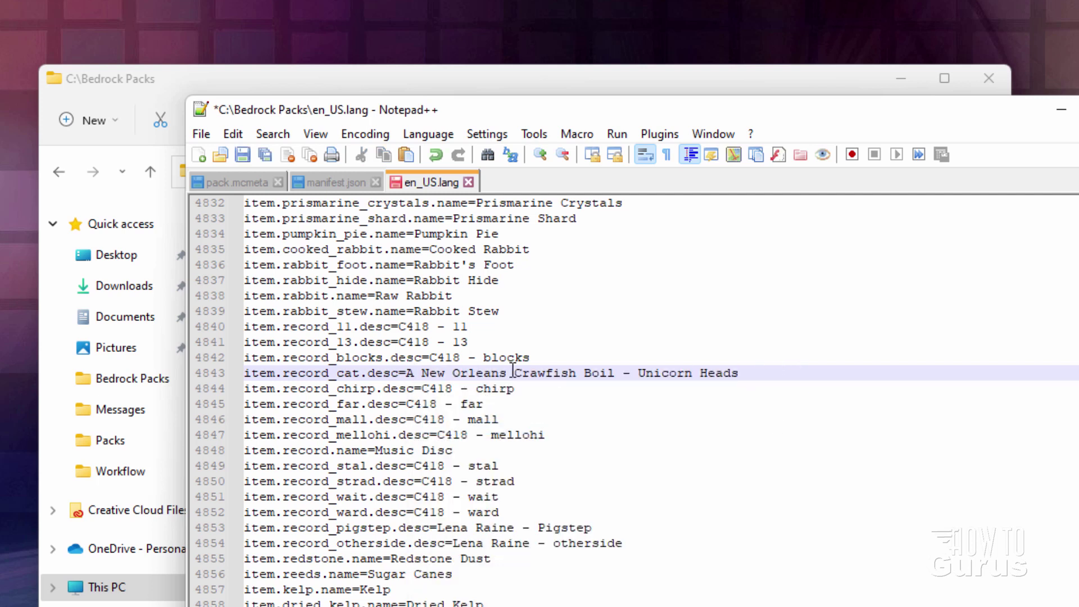
{"action": "left_click", "coordinate": [243, 156]}
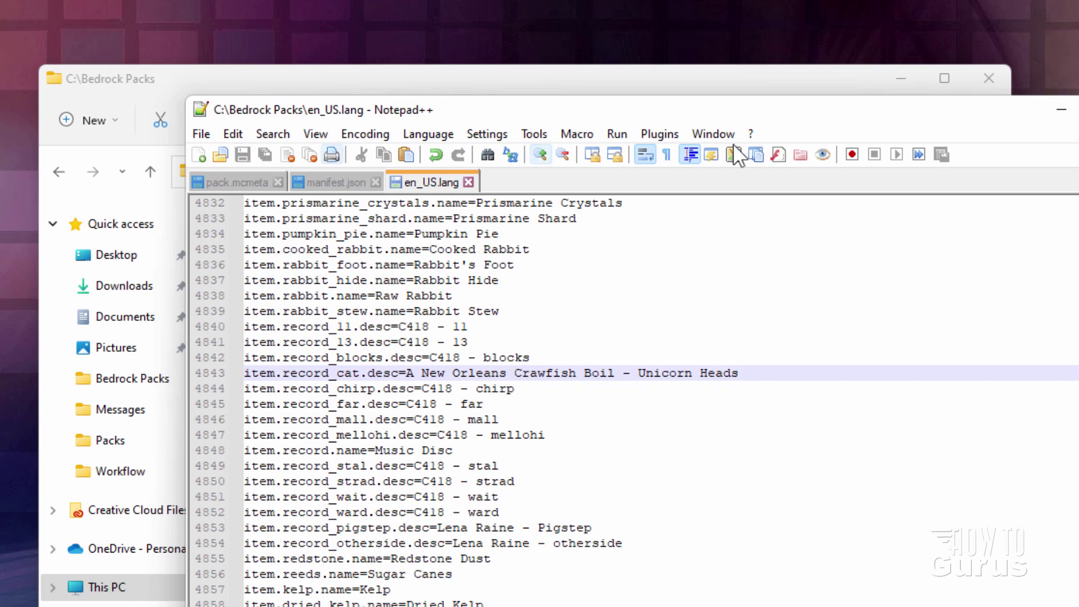